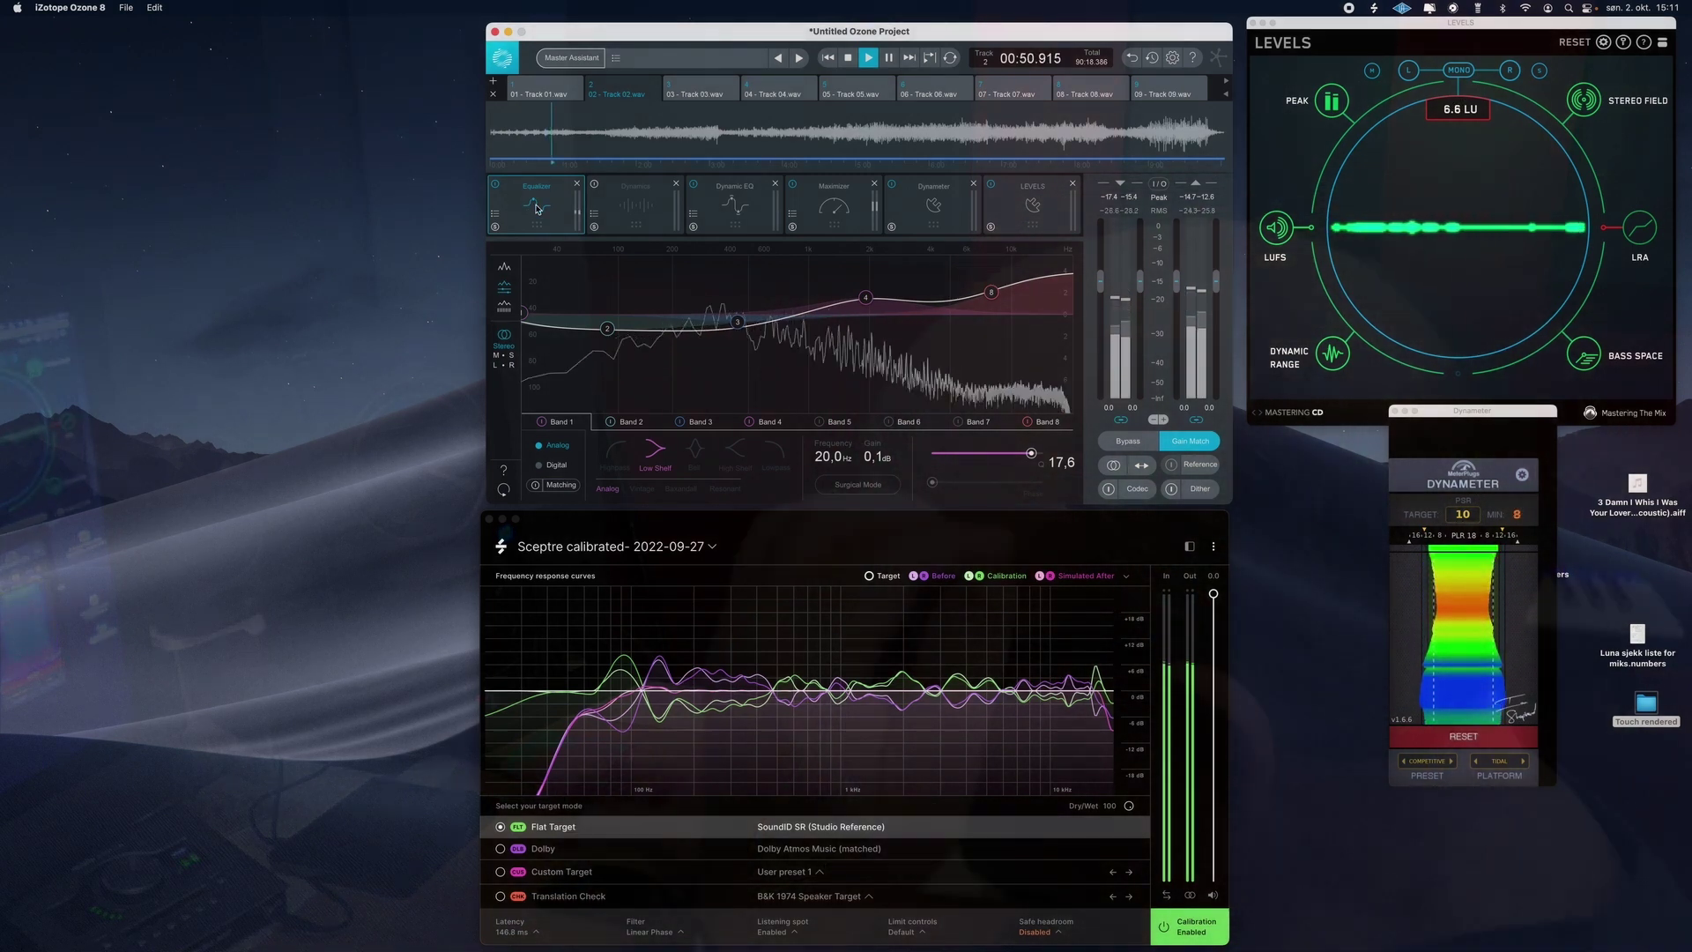
- Review the Dynamics, Dynamic EQ and Maximizer modules of the mastering chain during playback
left_click(629, 211)
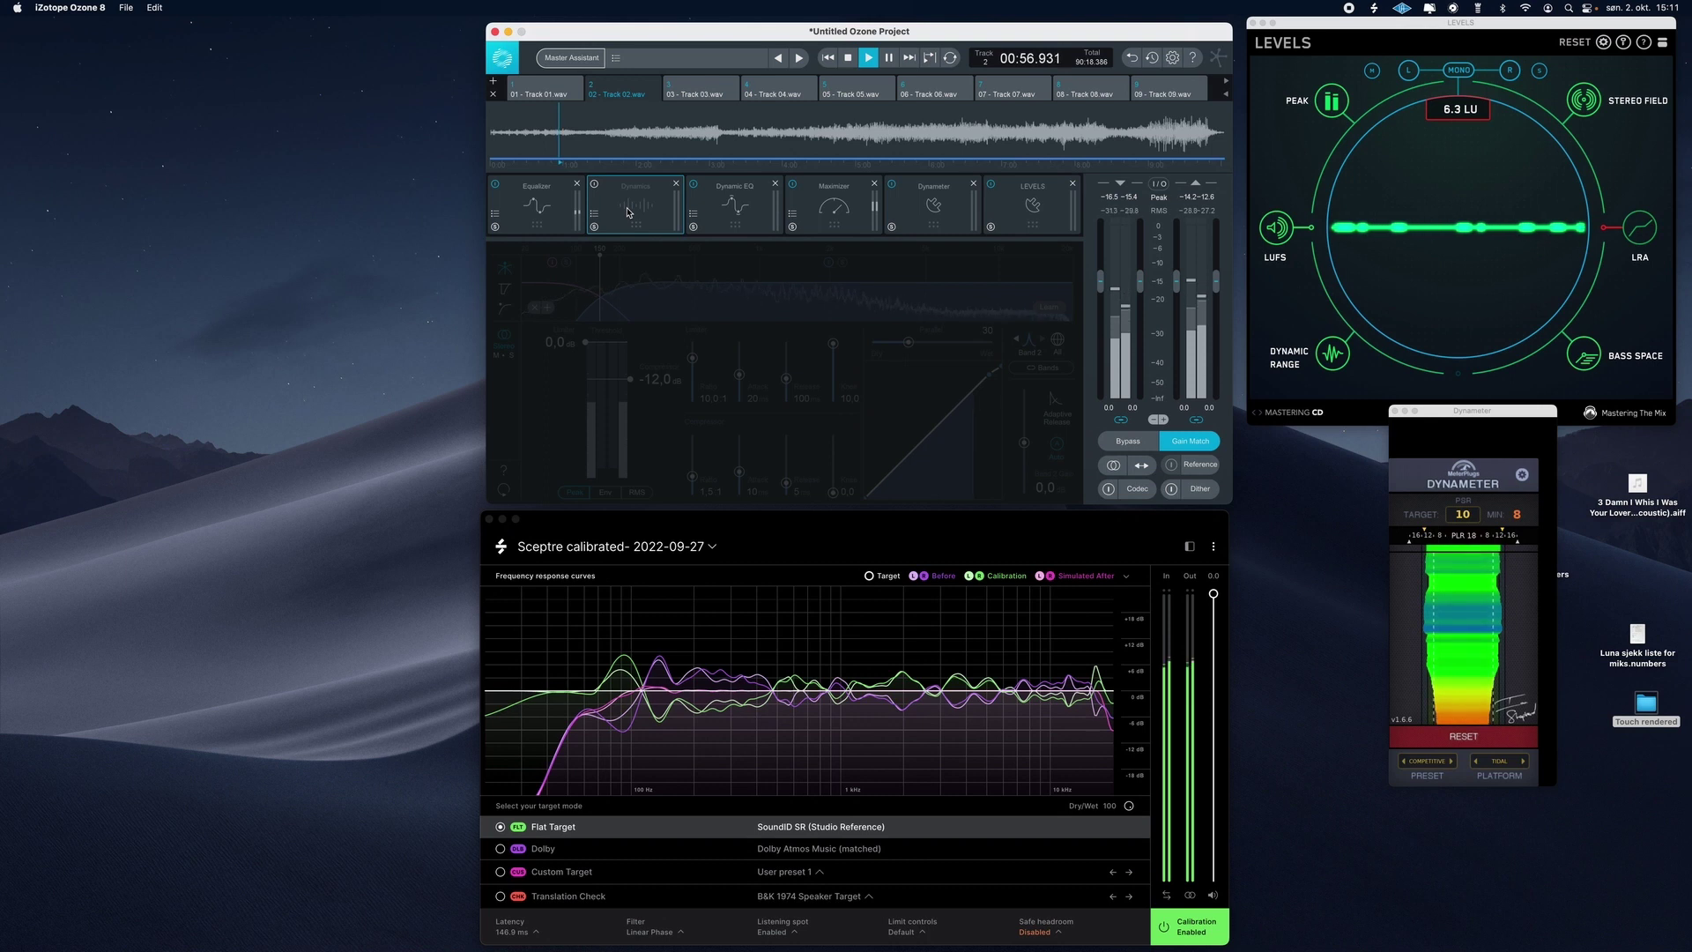
left_click(735, 212)
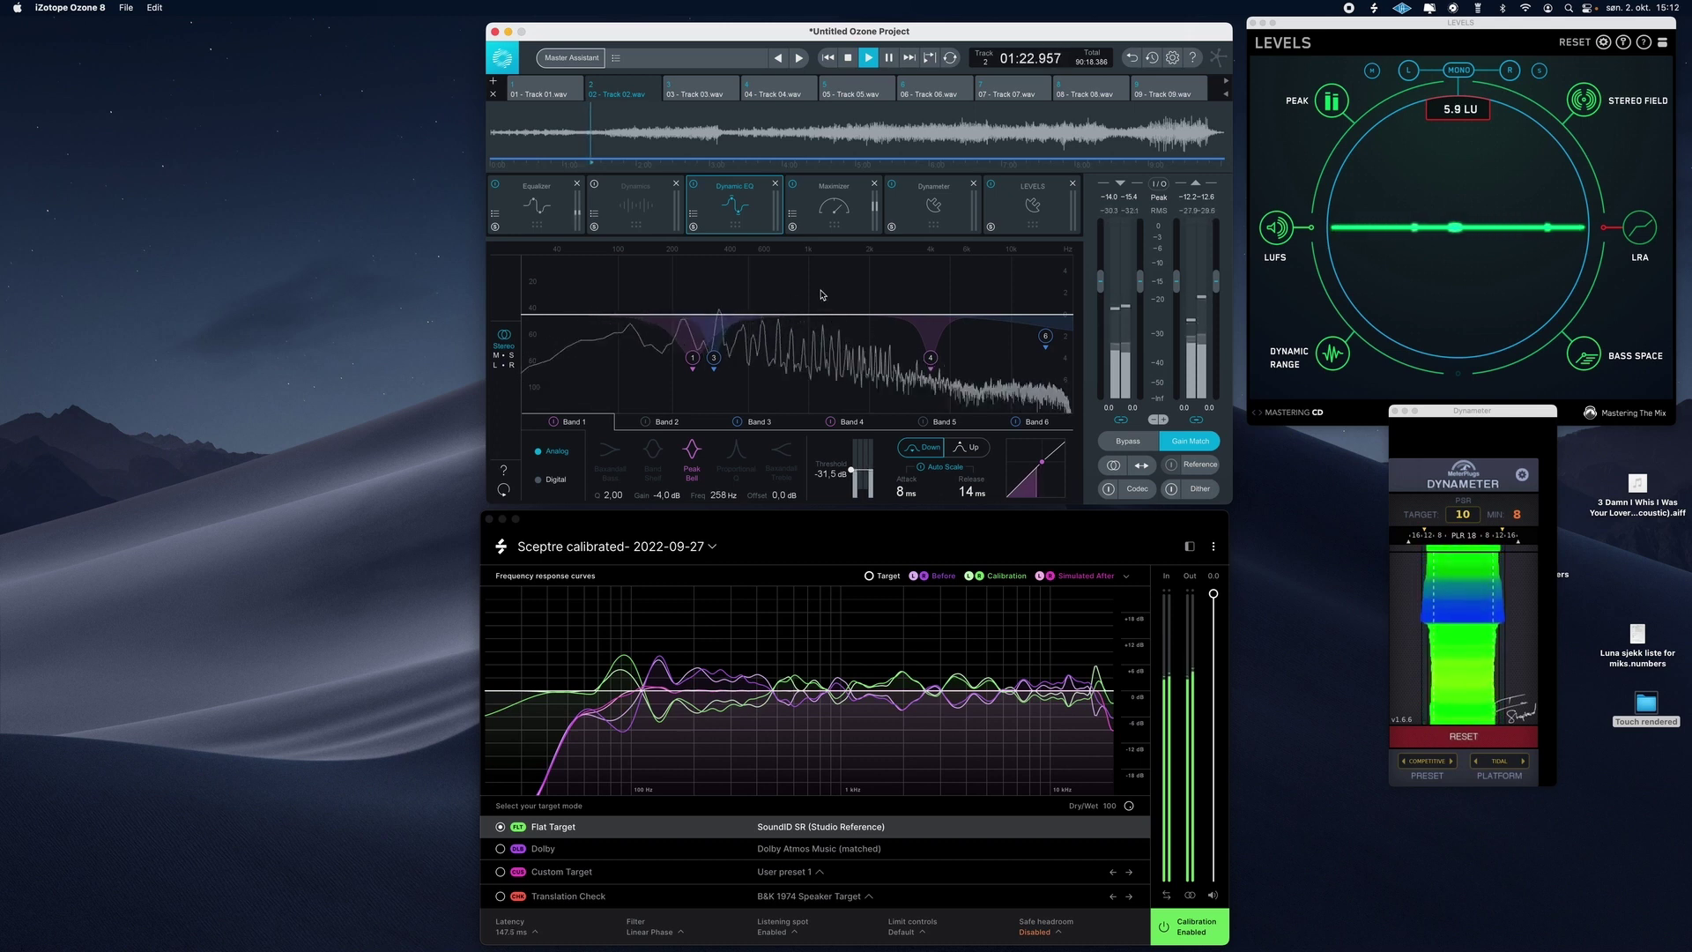
left_click(834, 203)
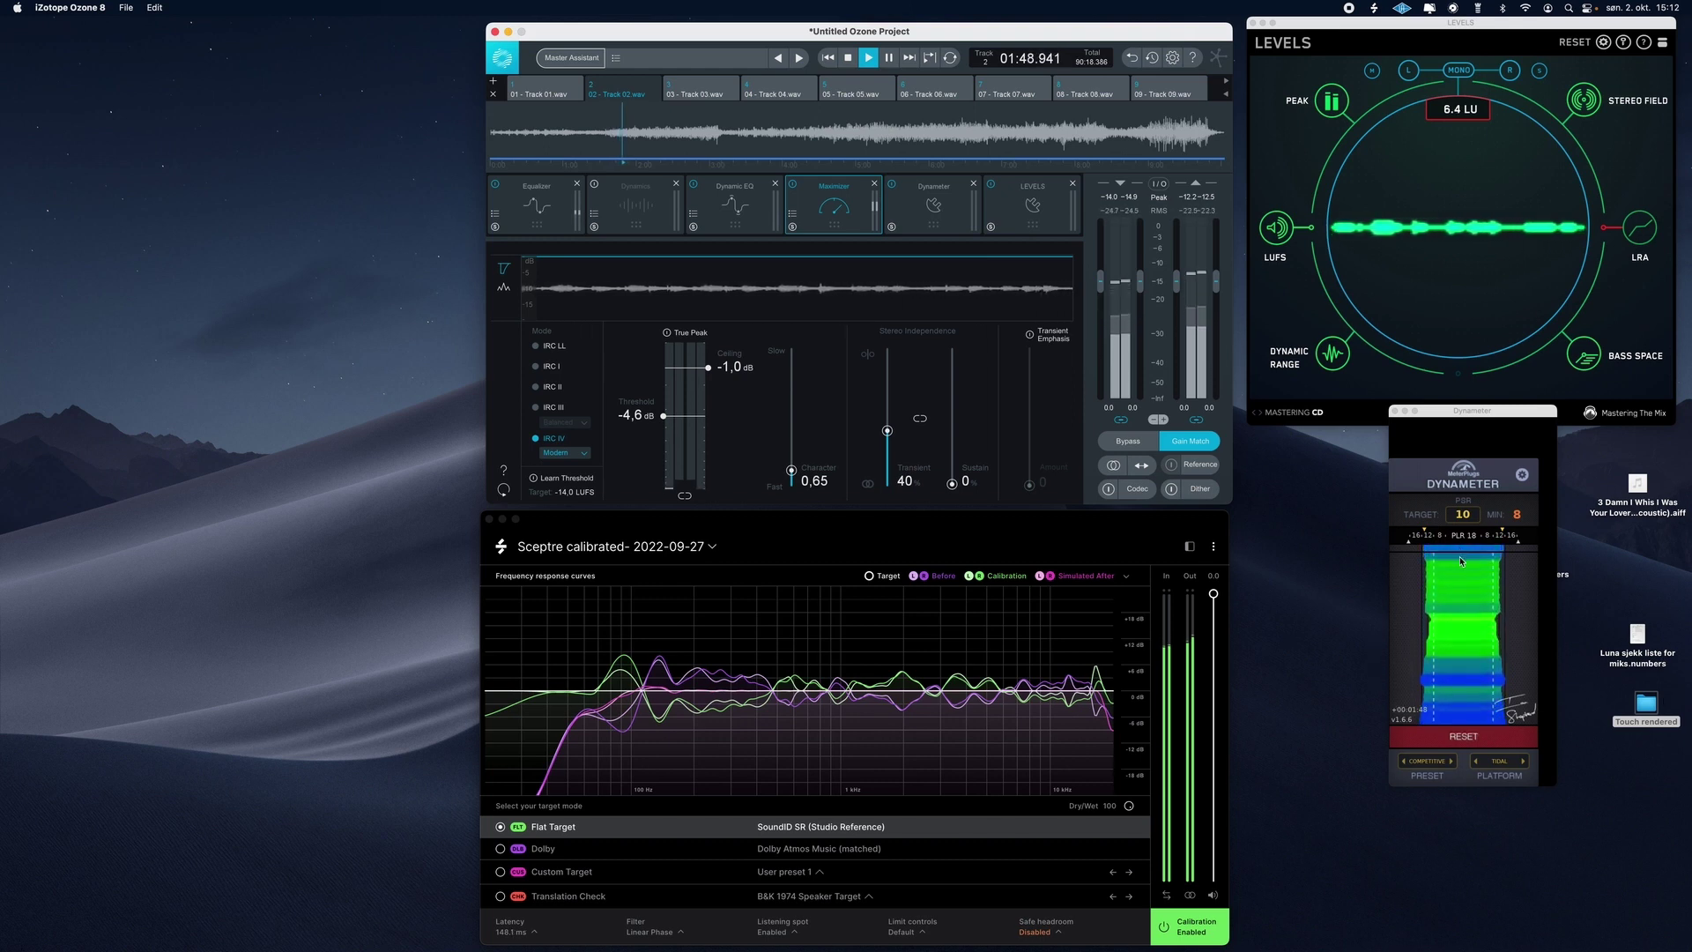
- Cycle through Dynameter's platform presets, including AES and Spotify
left_click(1527, 766)
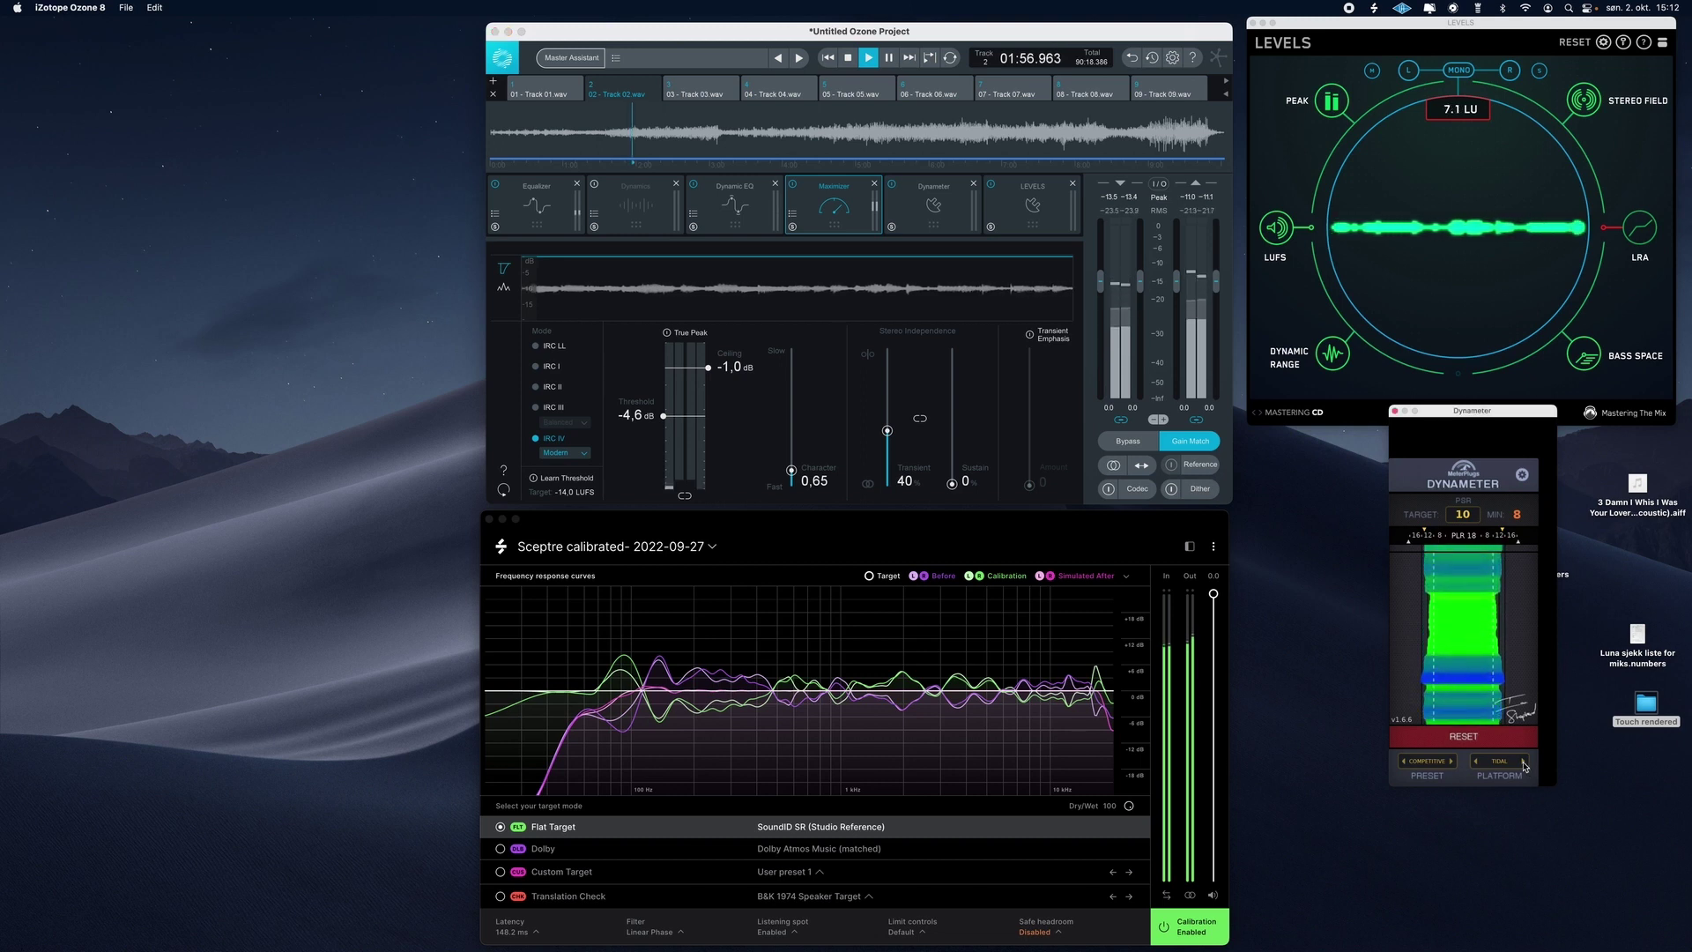
left_click(1525, 762)
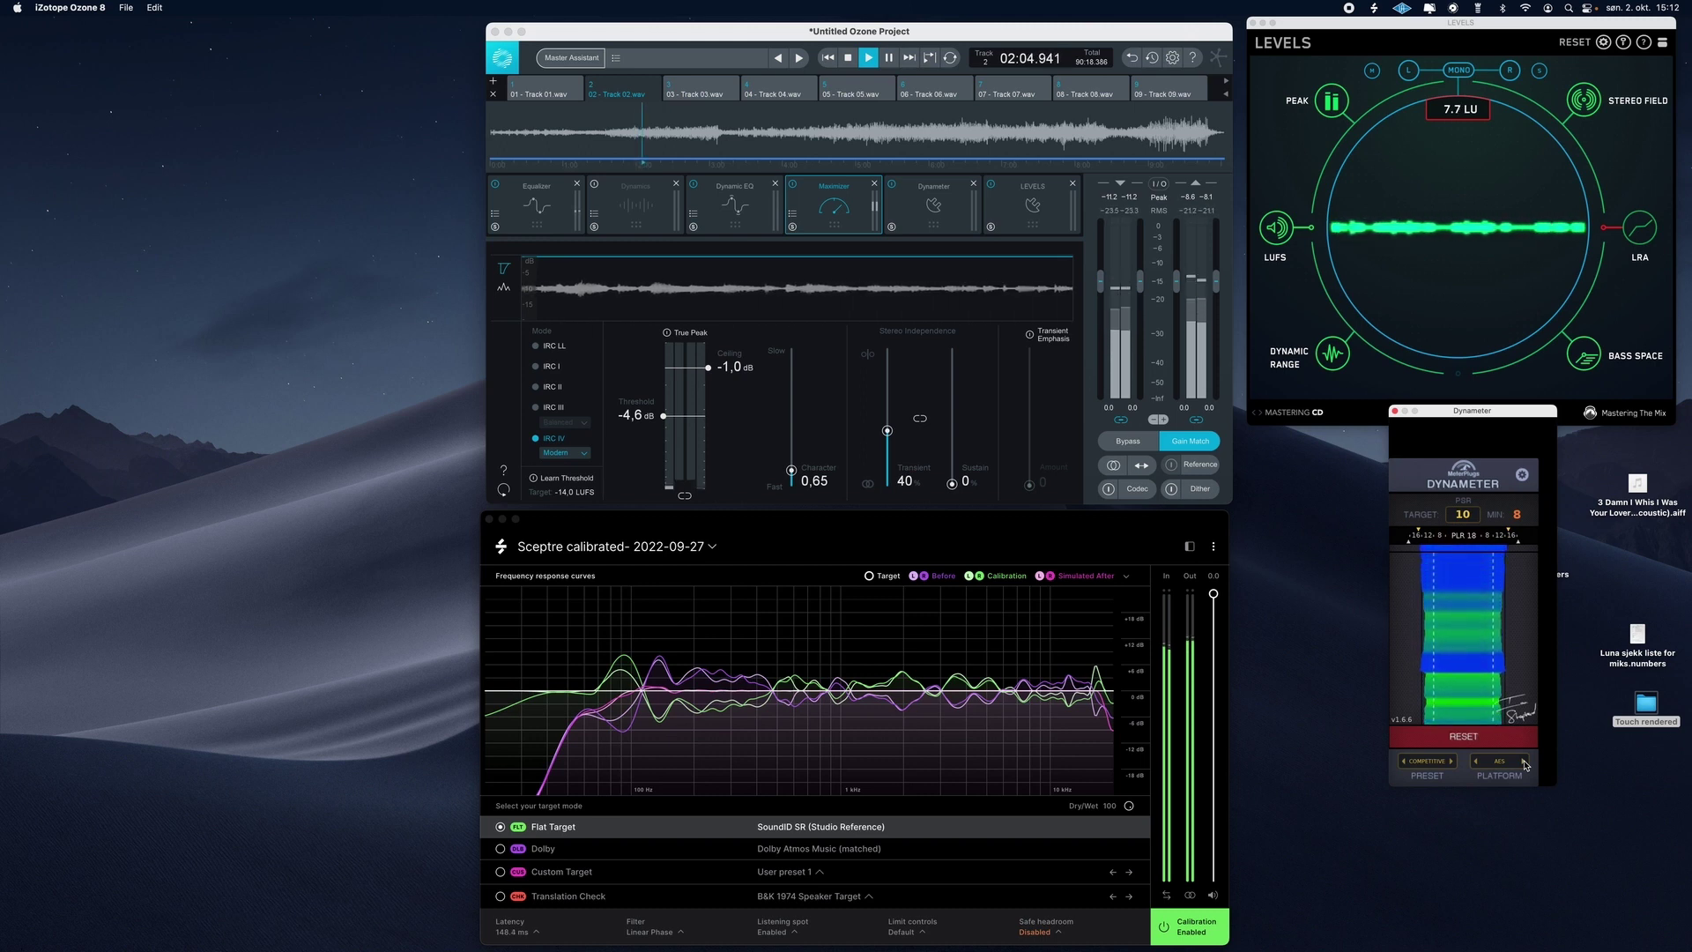
left_click(1476, 762)
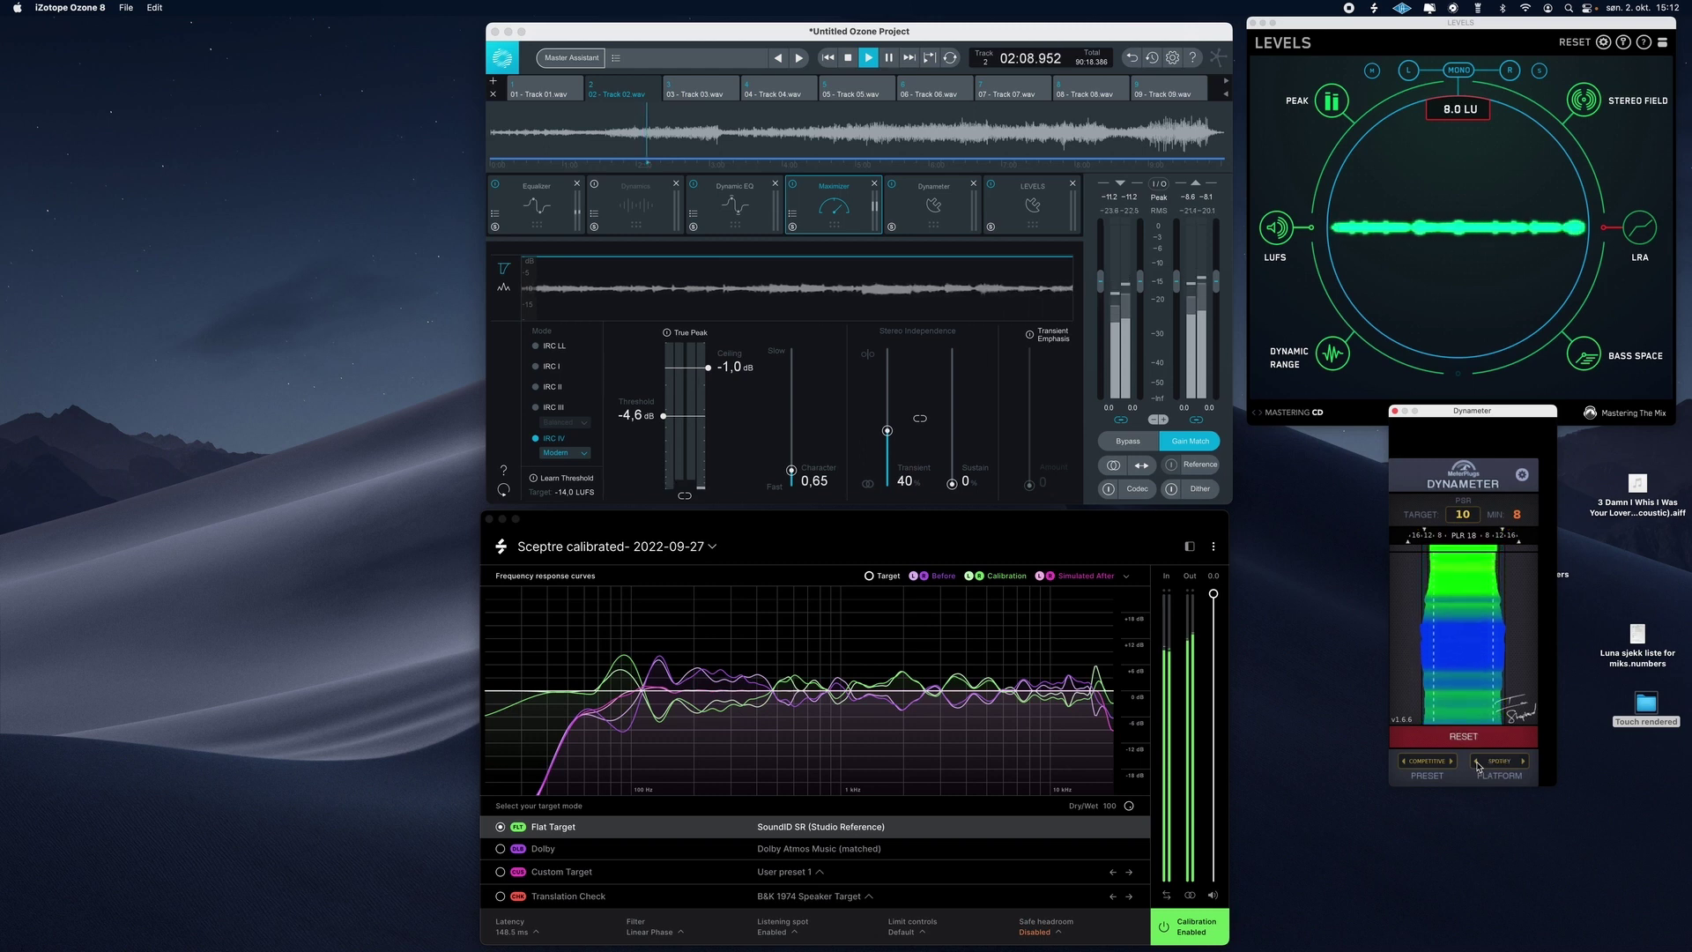
left_click(1525, 761)
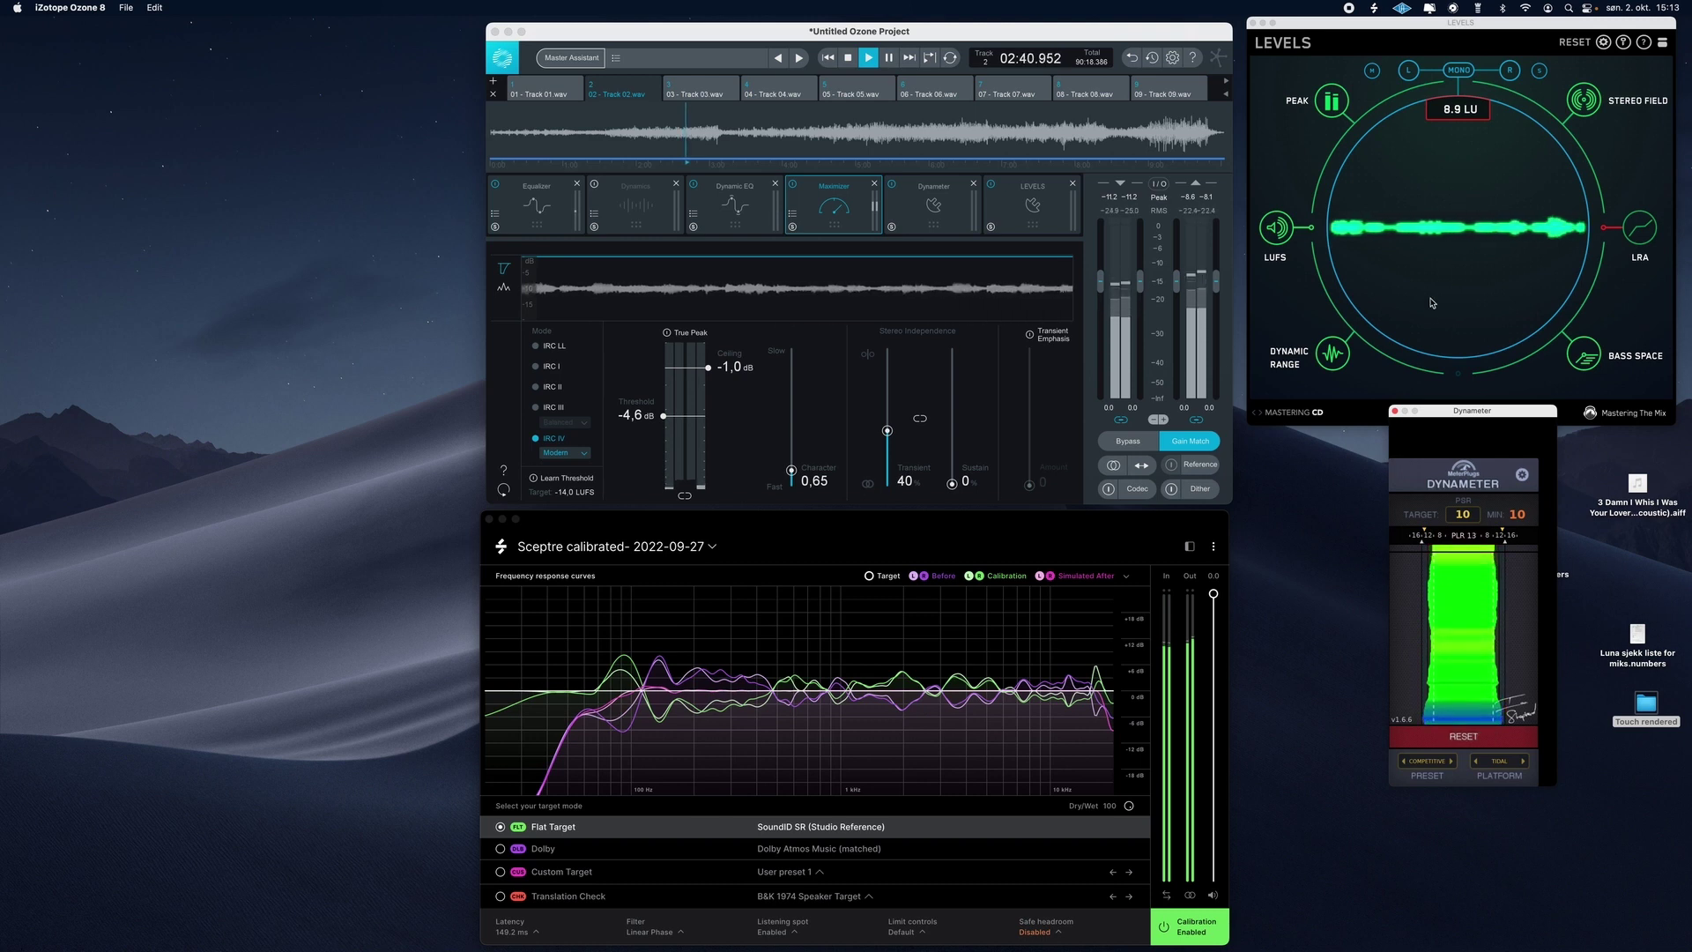
- Check the dynamic range, LUFS, peak and LRA meters in LEVELS, returning to the short-term and integrated LUFS display
left_click(1334, 356)
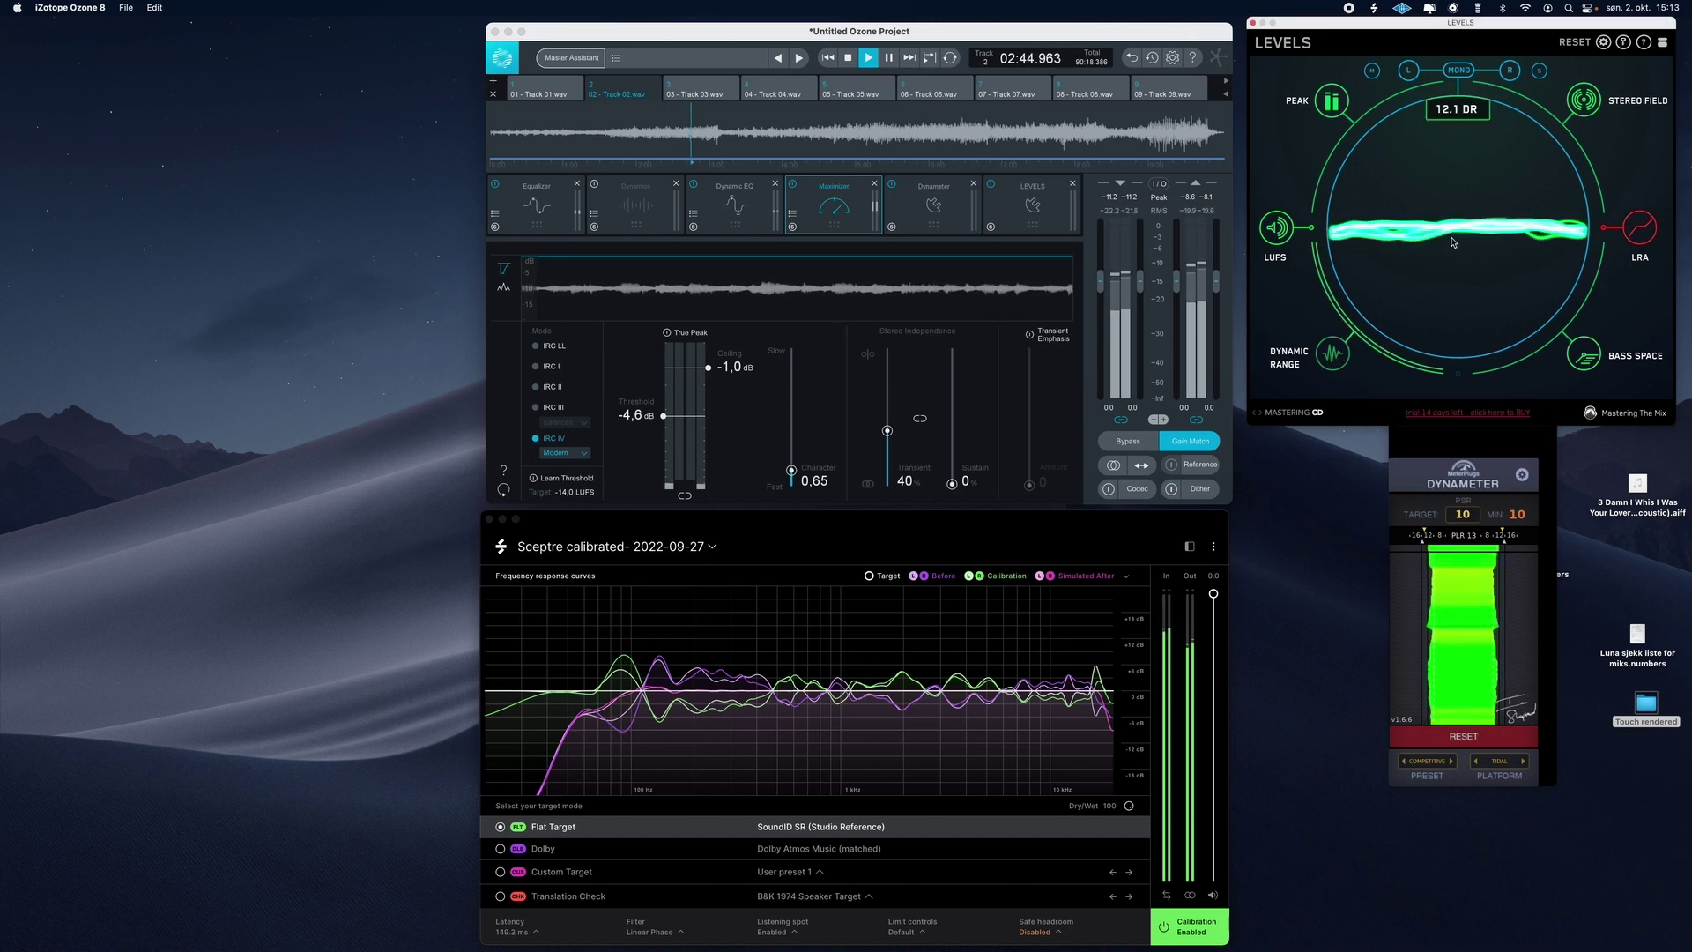
left_click(1280, 223)
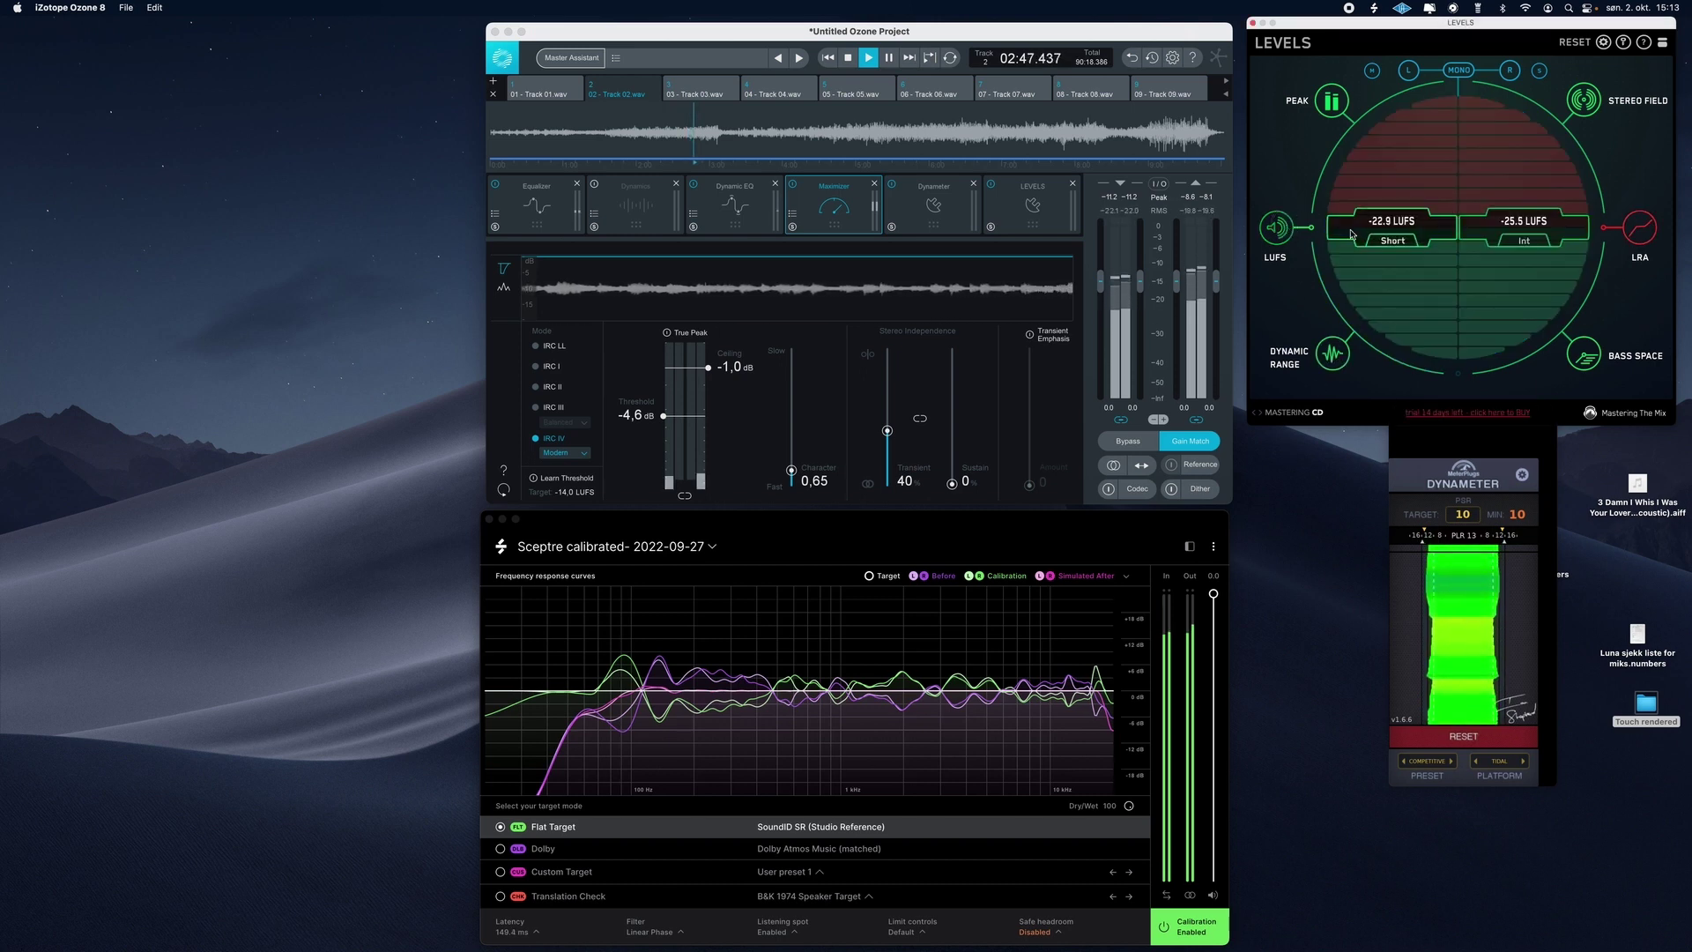
left_click(1334, 104)
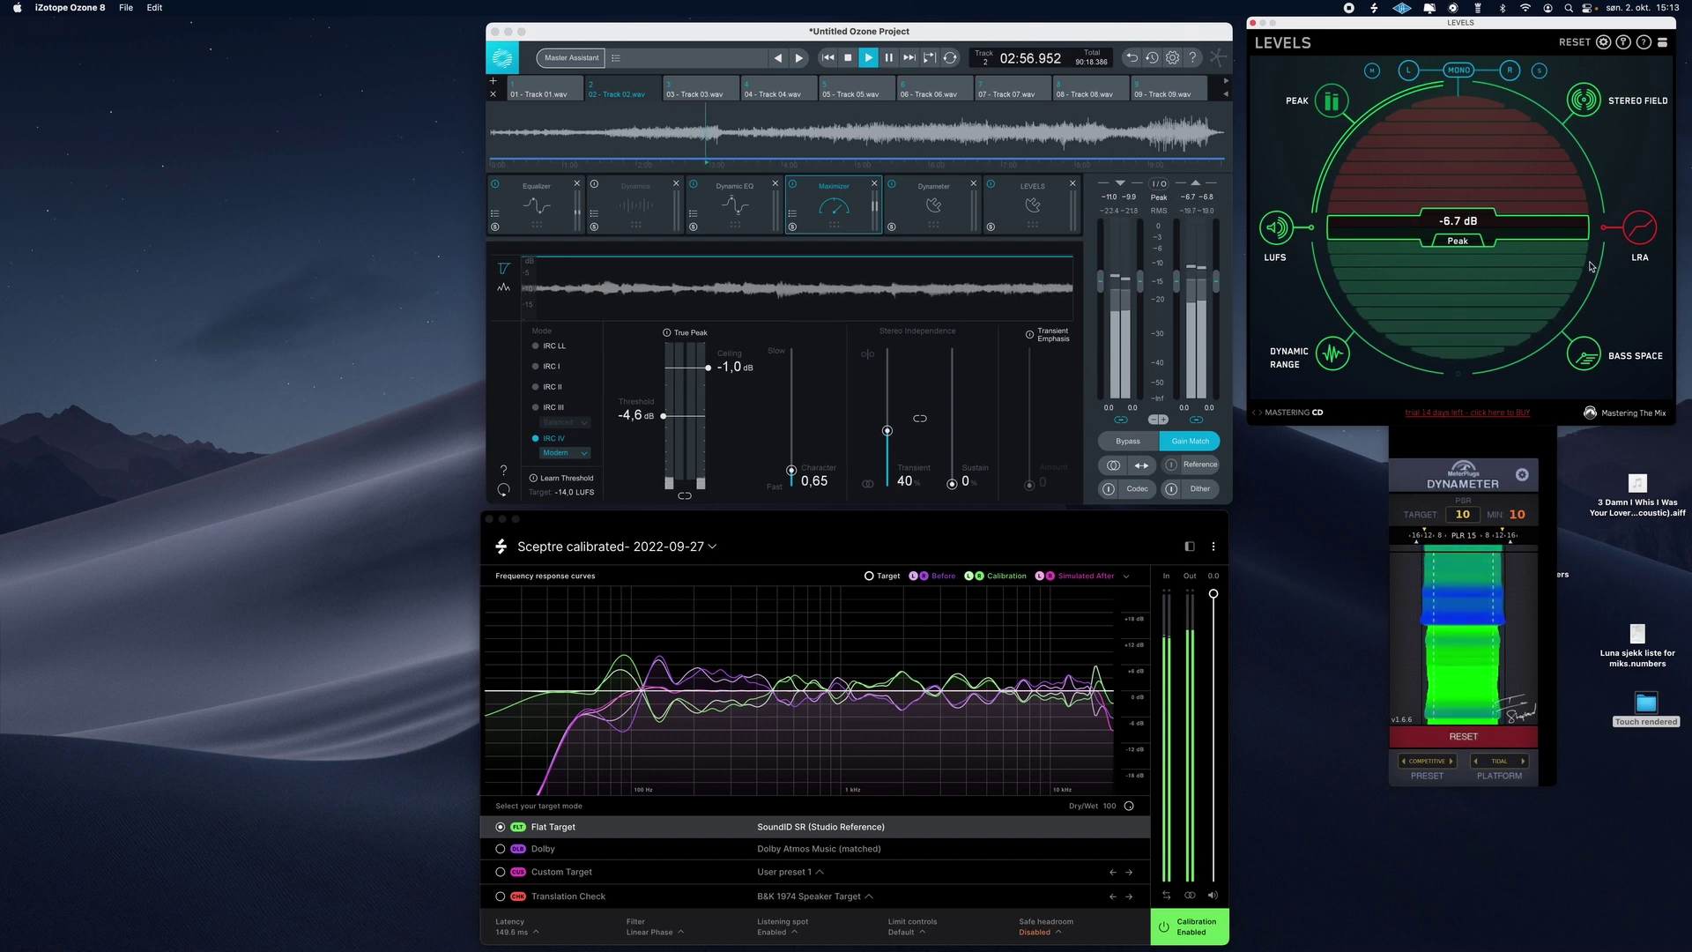
left_click(1639, 235)
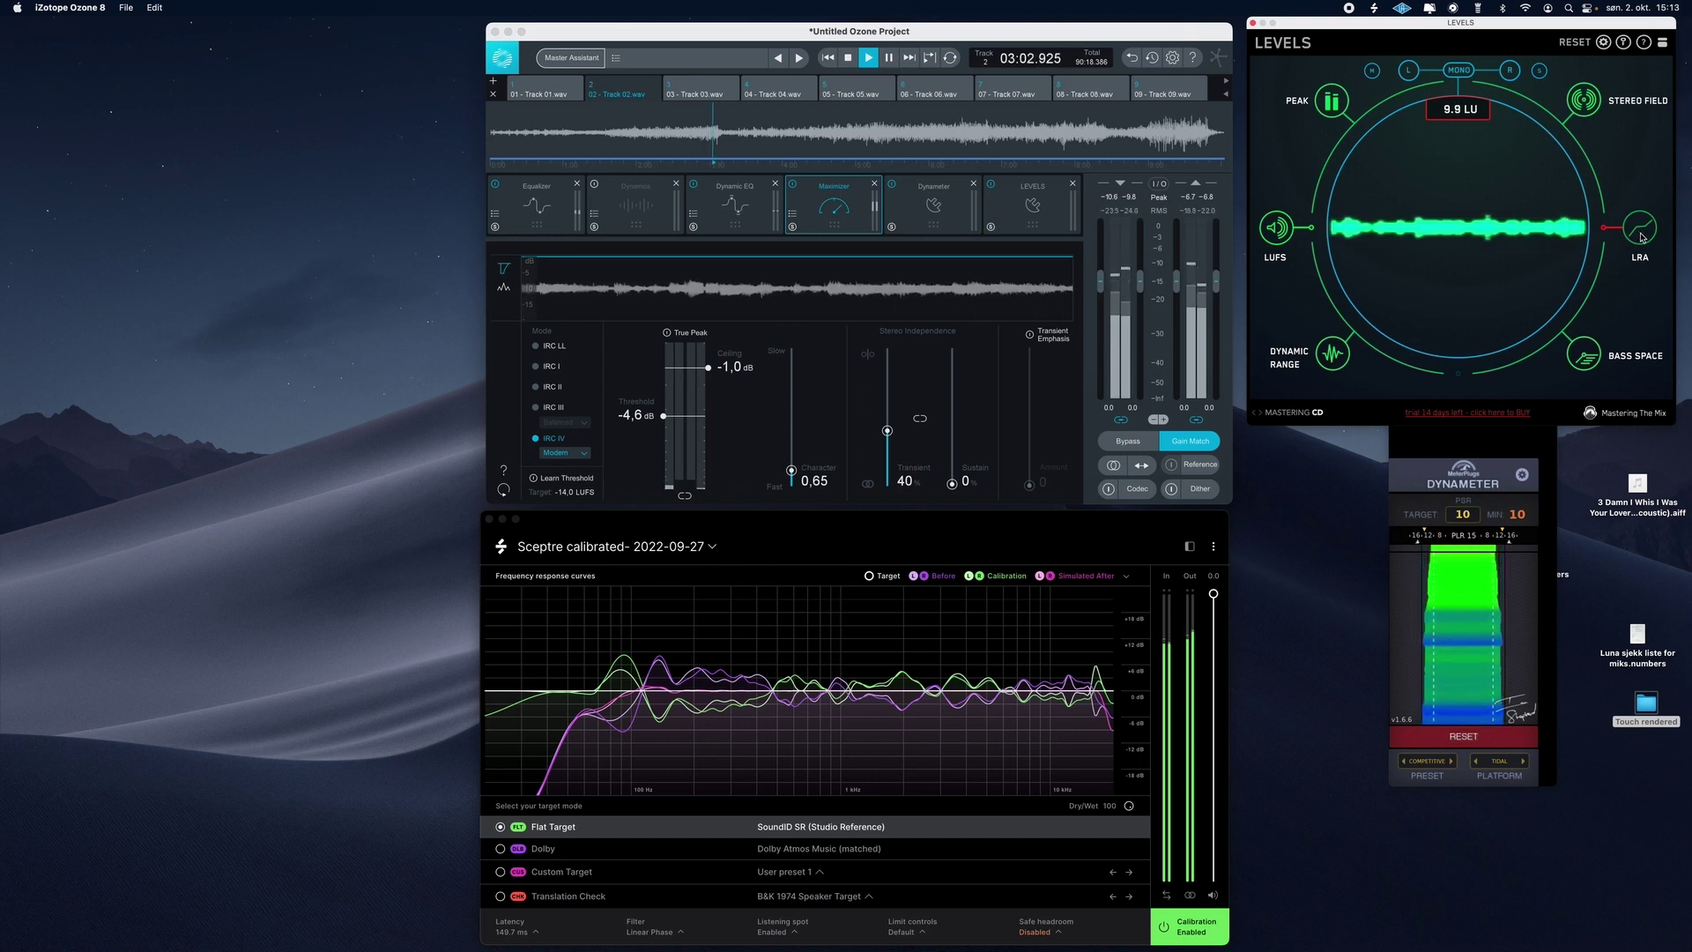
left_click(1274, 229)
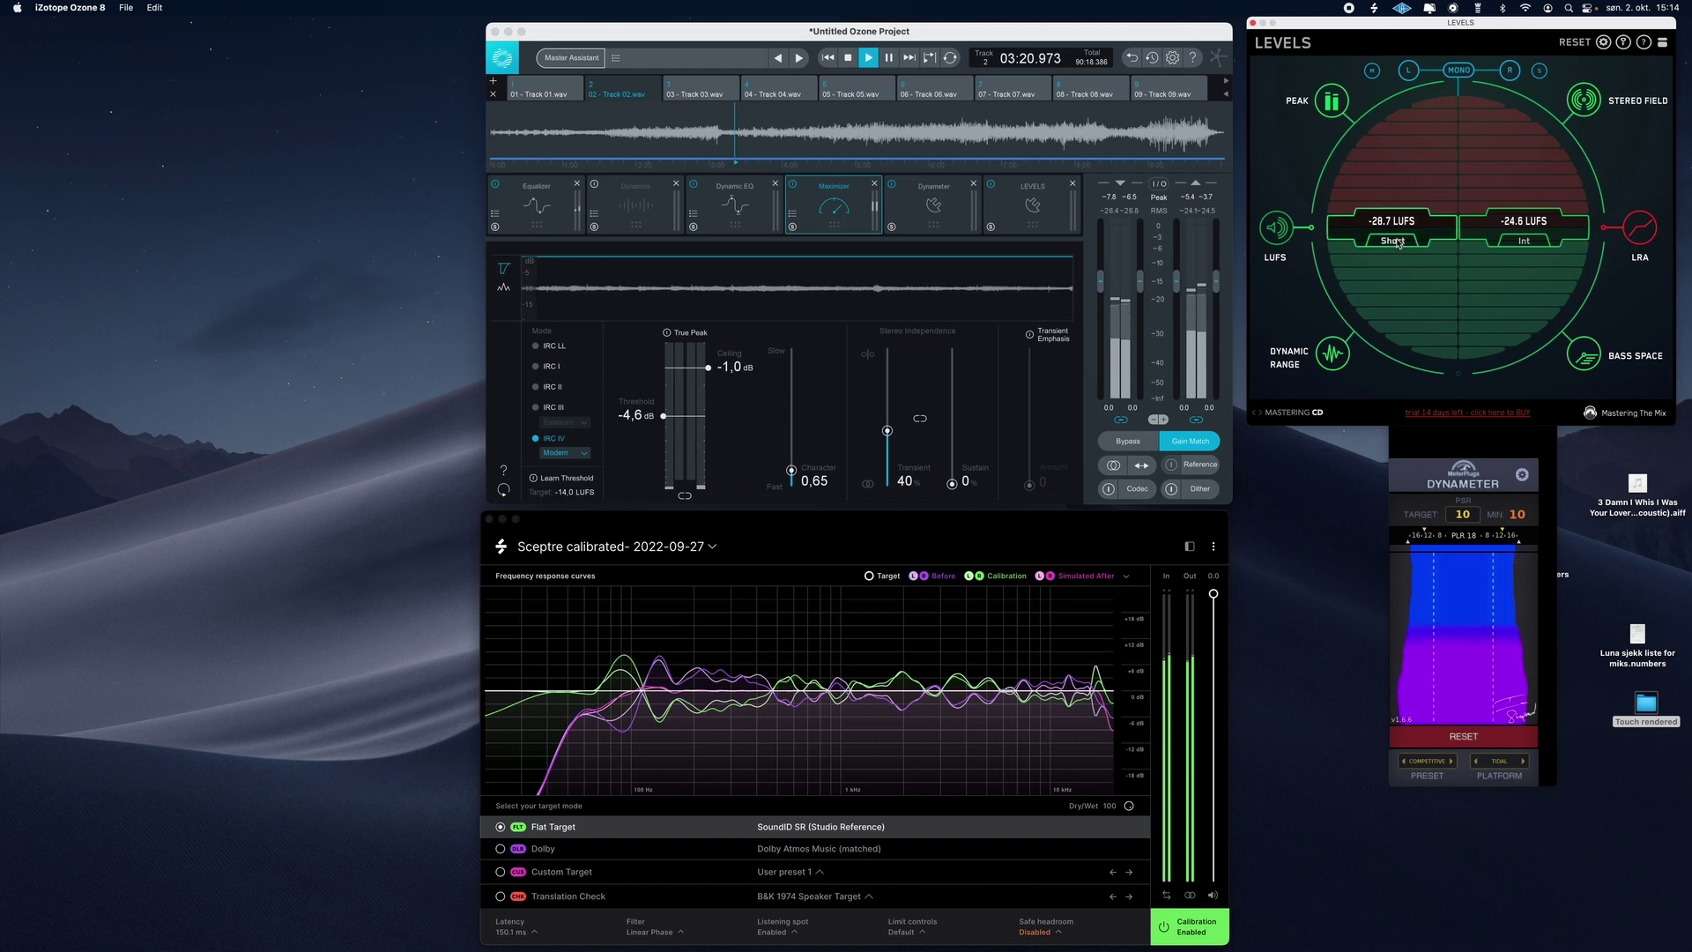
left_click(1524, 244)
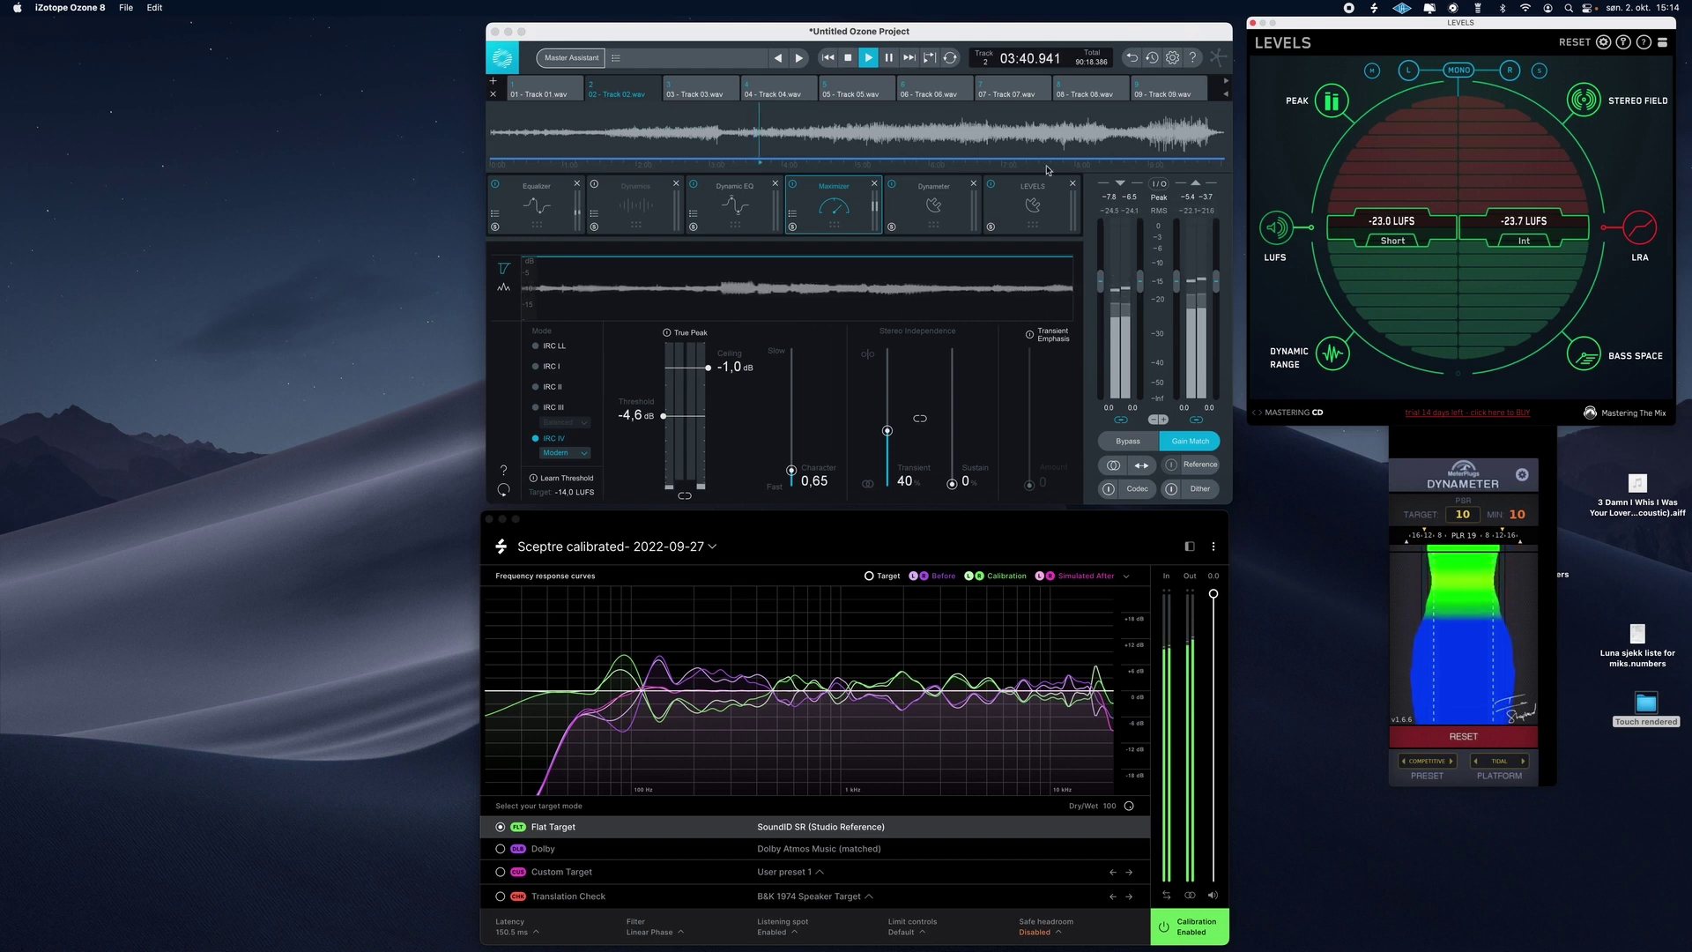
- Review the Equalizer module's settings again and return to the Maximizer
left_click(837, 212)
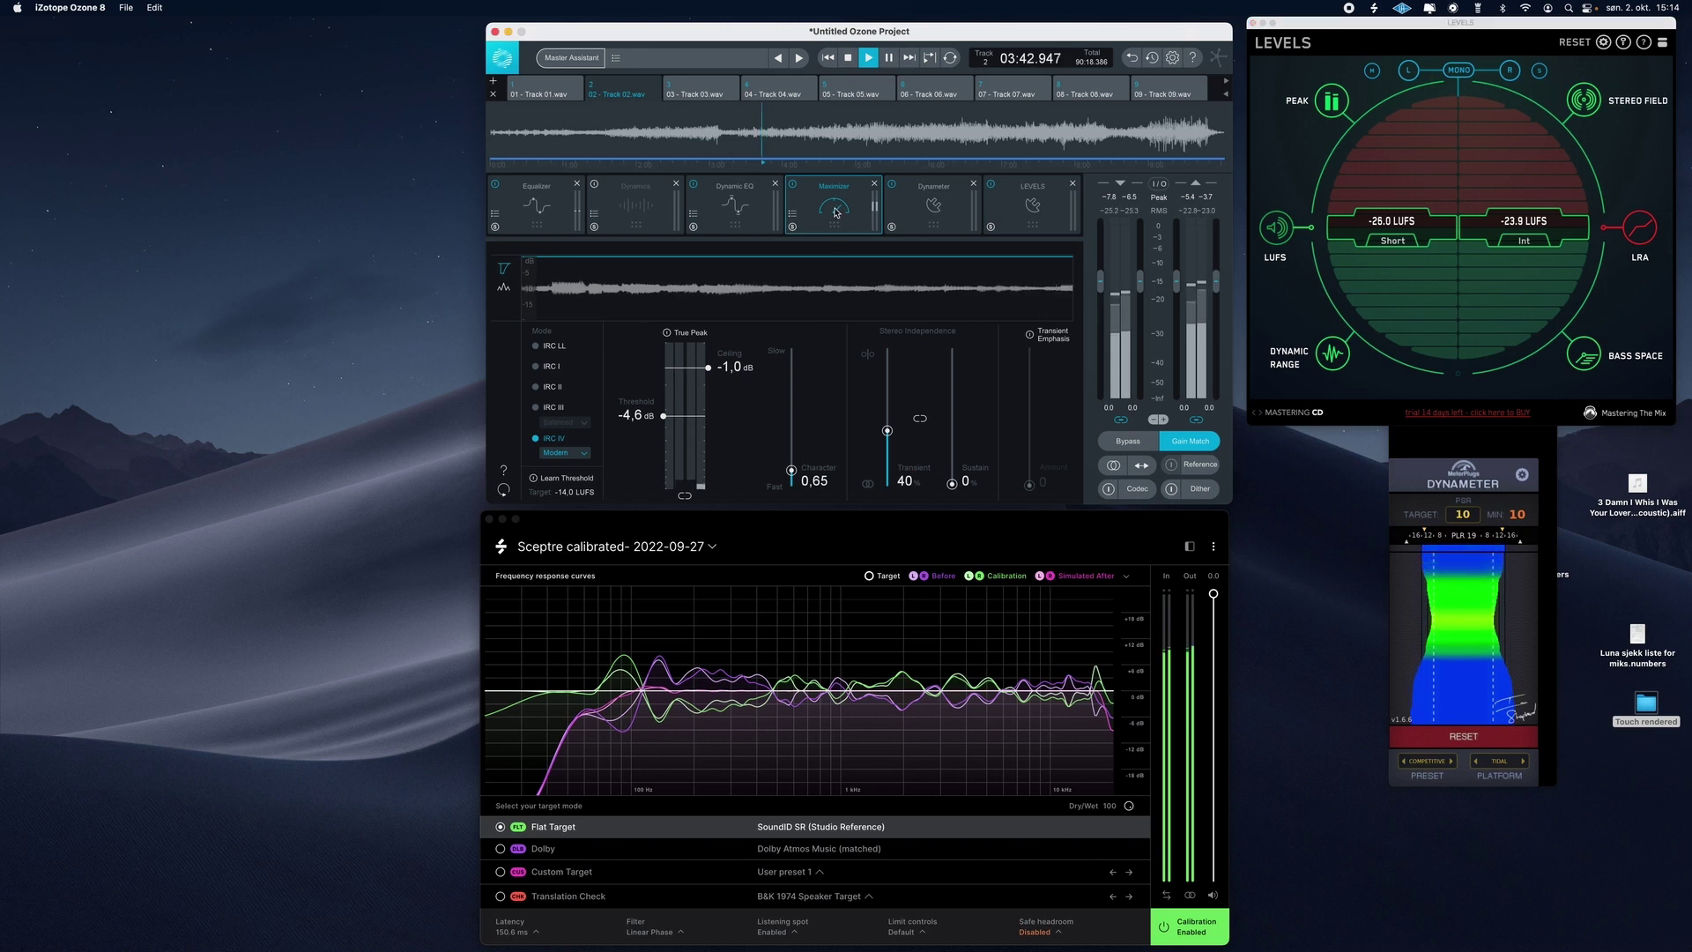
left_click(534, 207)
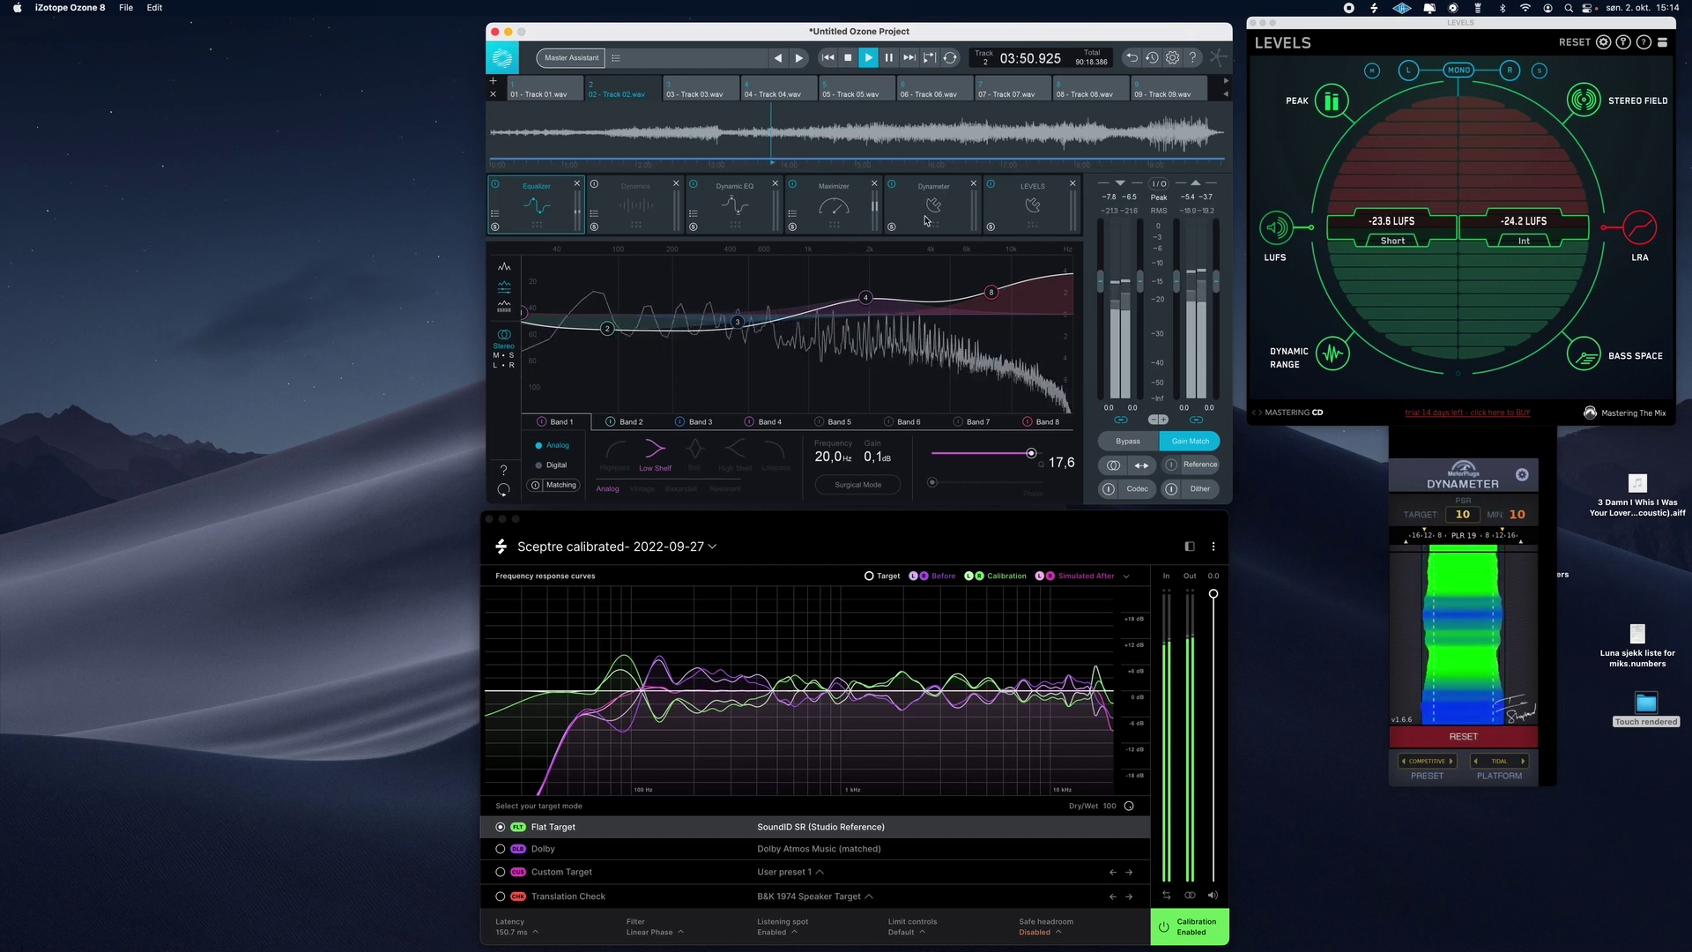
left_click(832, 209)
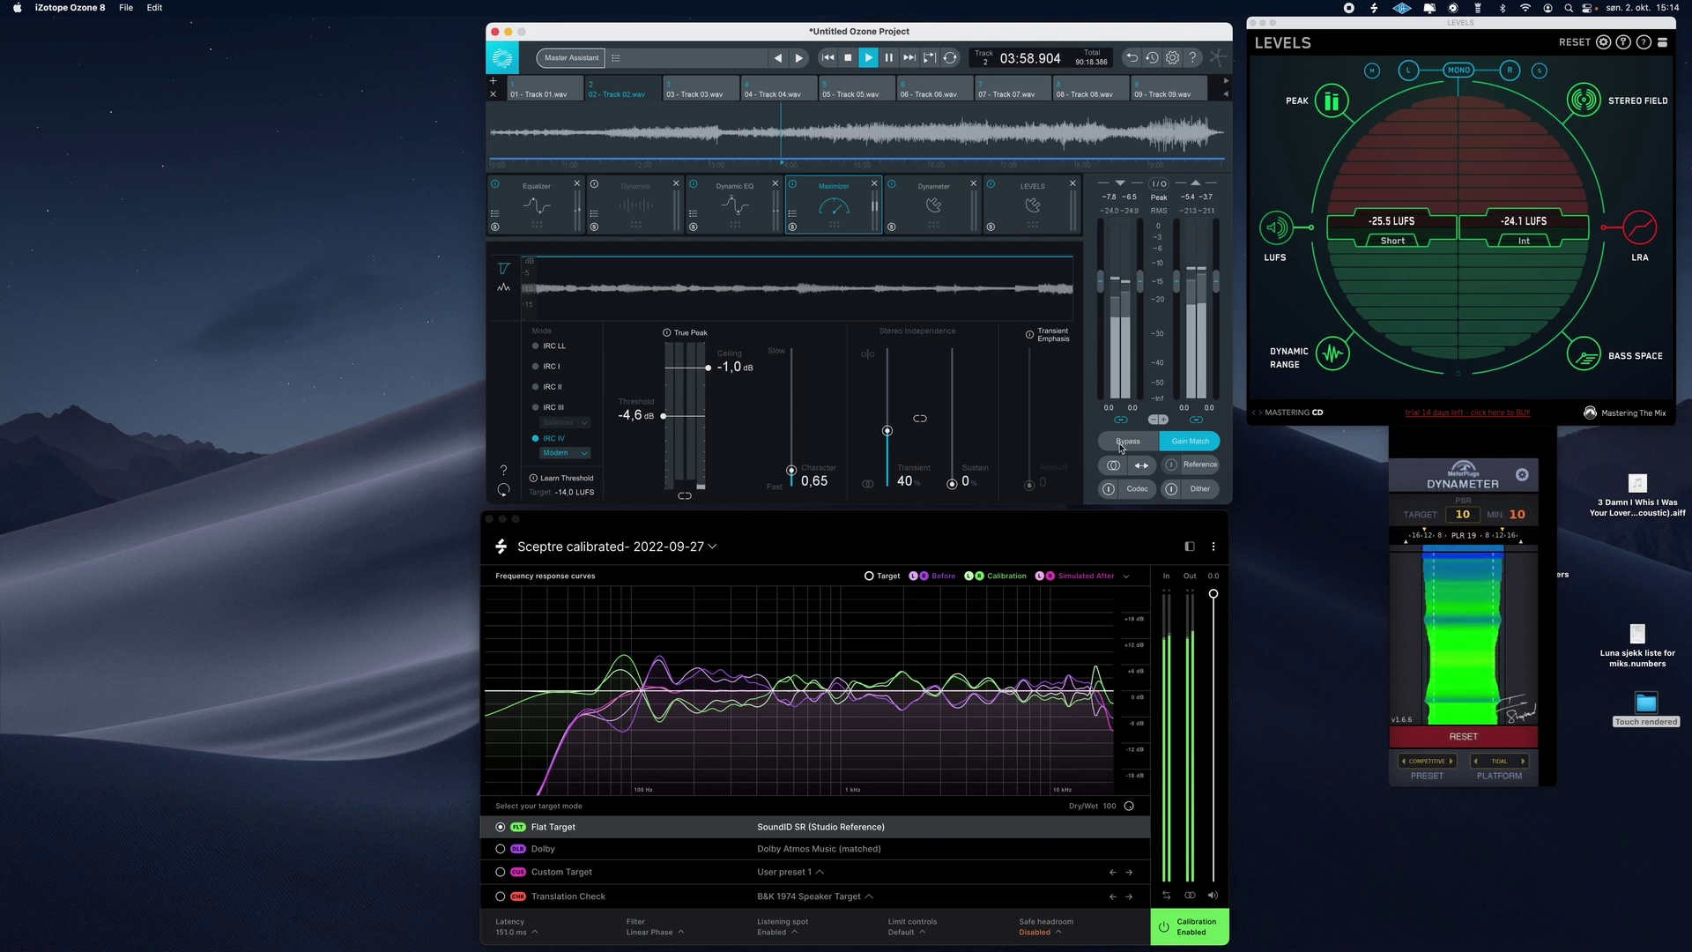
- Turn off Gain Match and toggle Bypass to compare the master with and without processing
left_click(1190, 441)
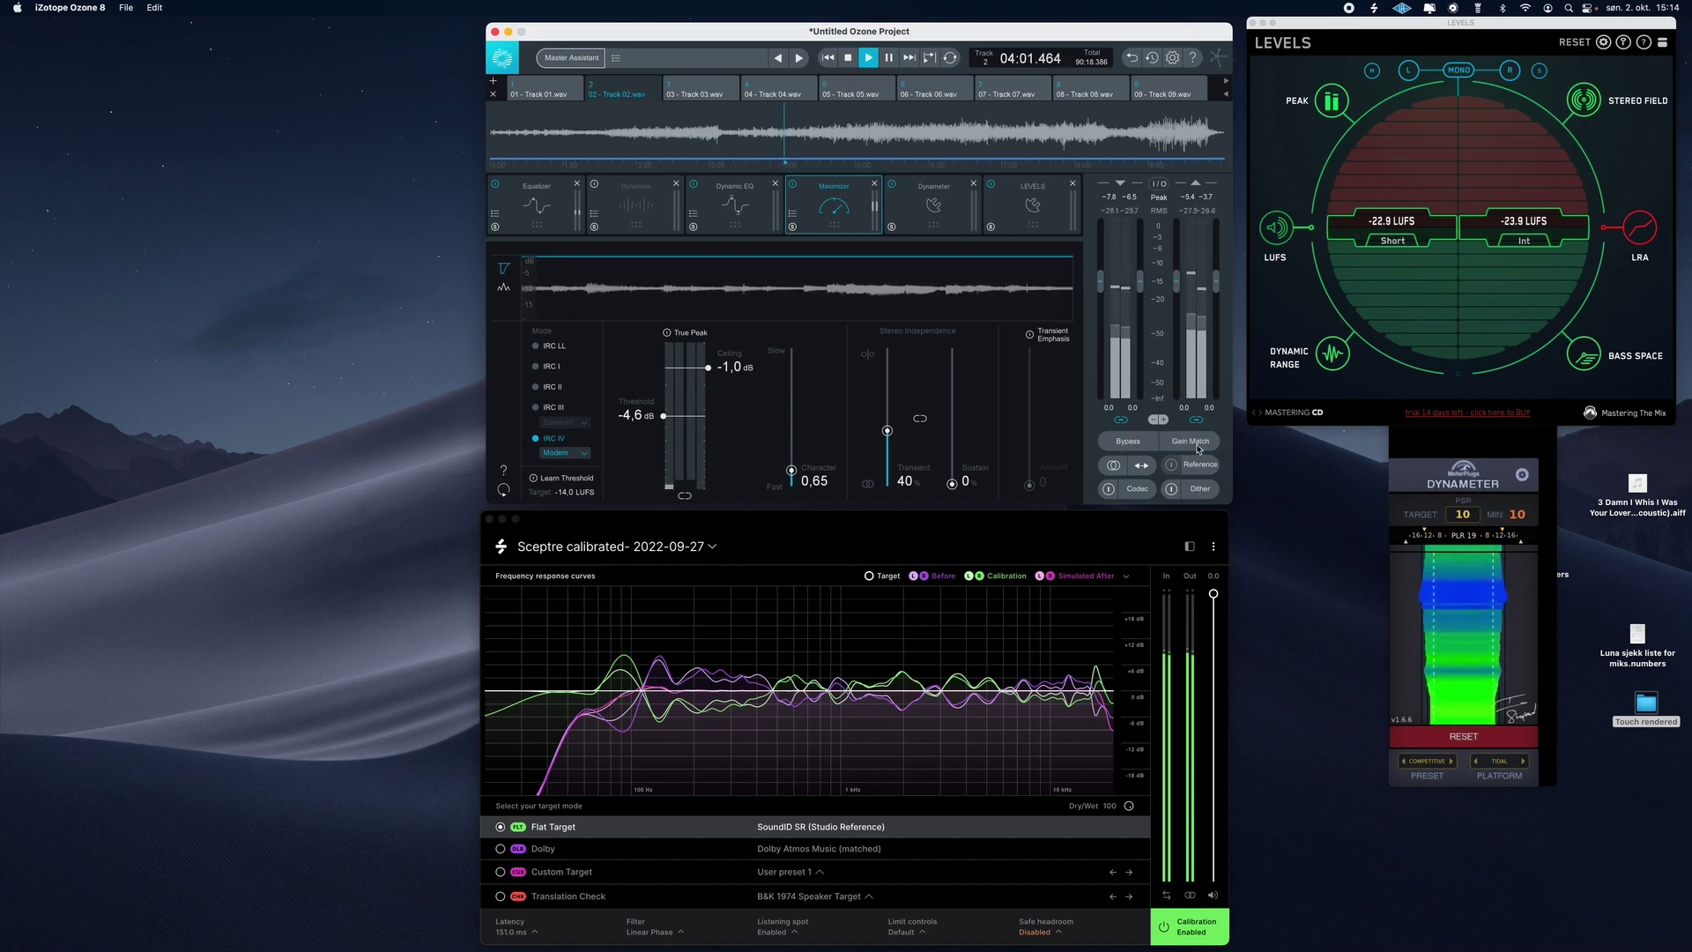
left_click(1128, 441)
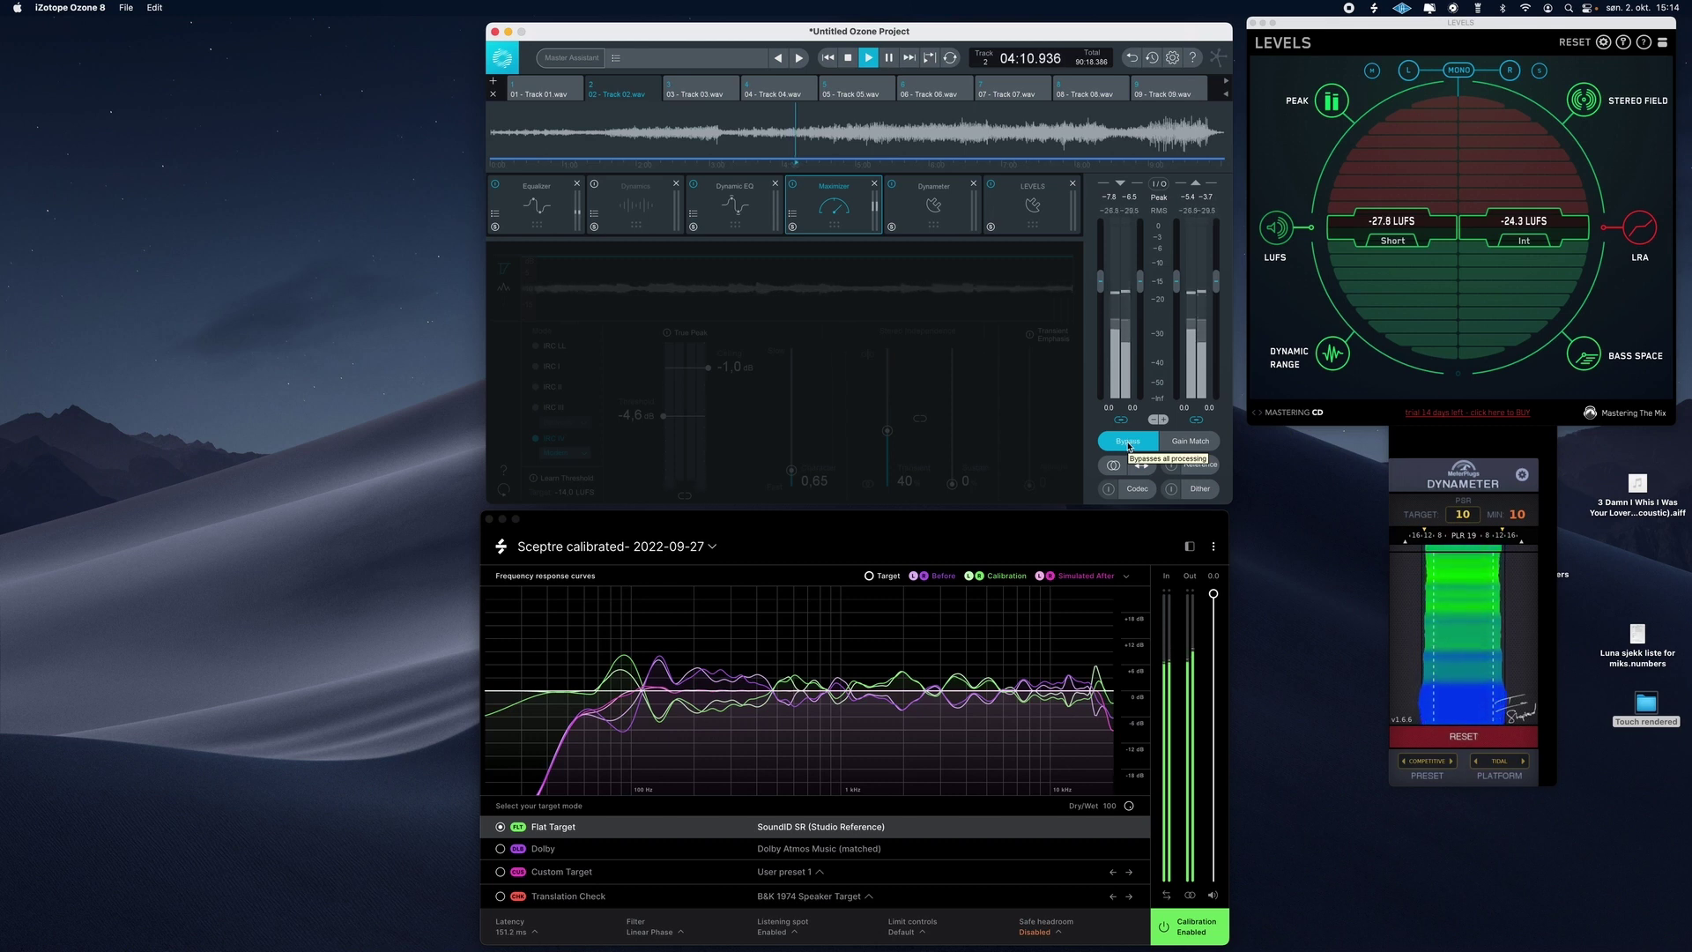
left_click(1128, 442)
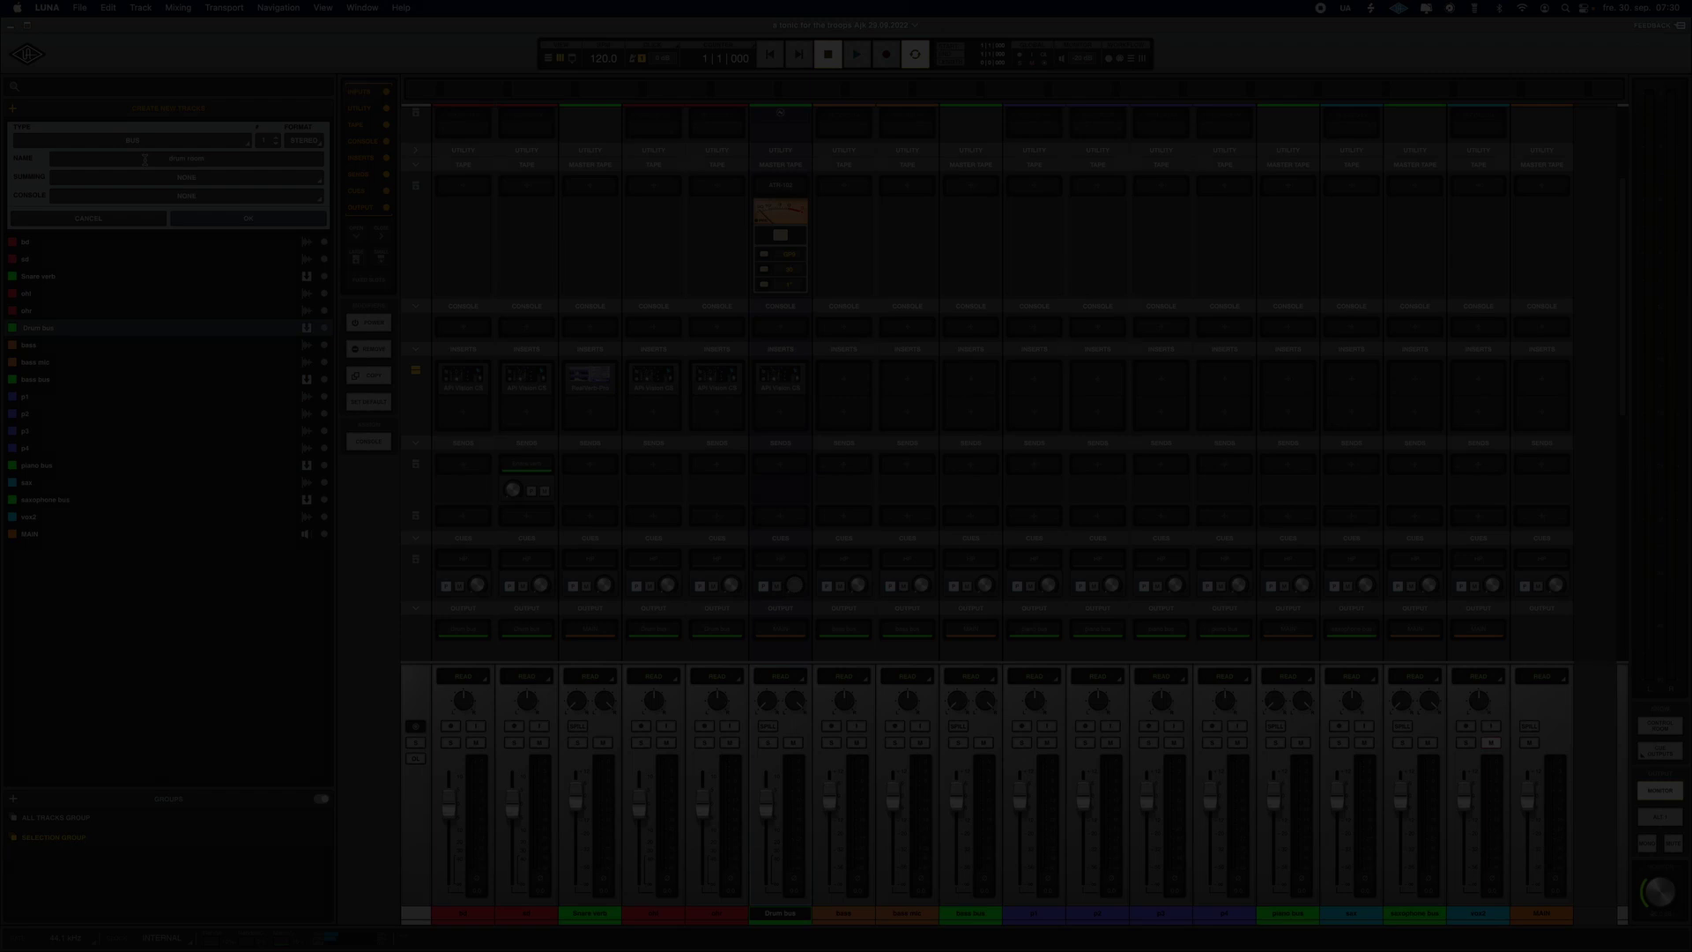
- Switch to LUNA and create the new bus named drum room
key("Return")
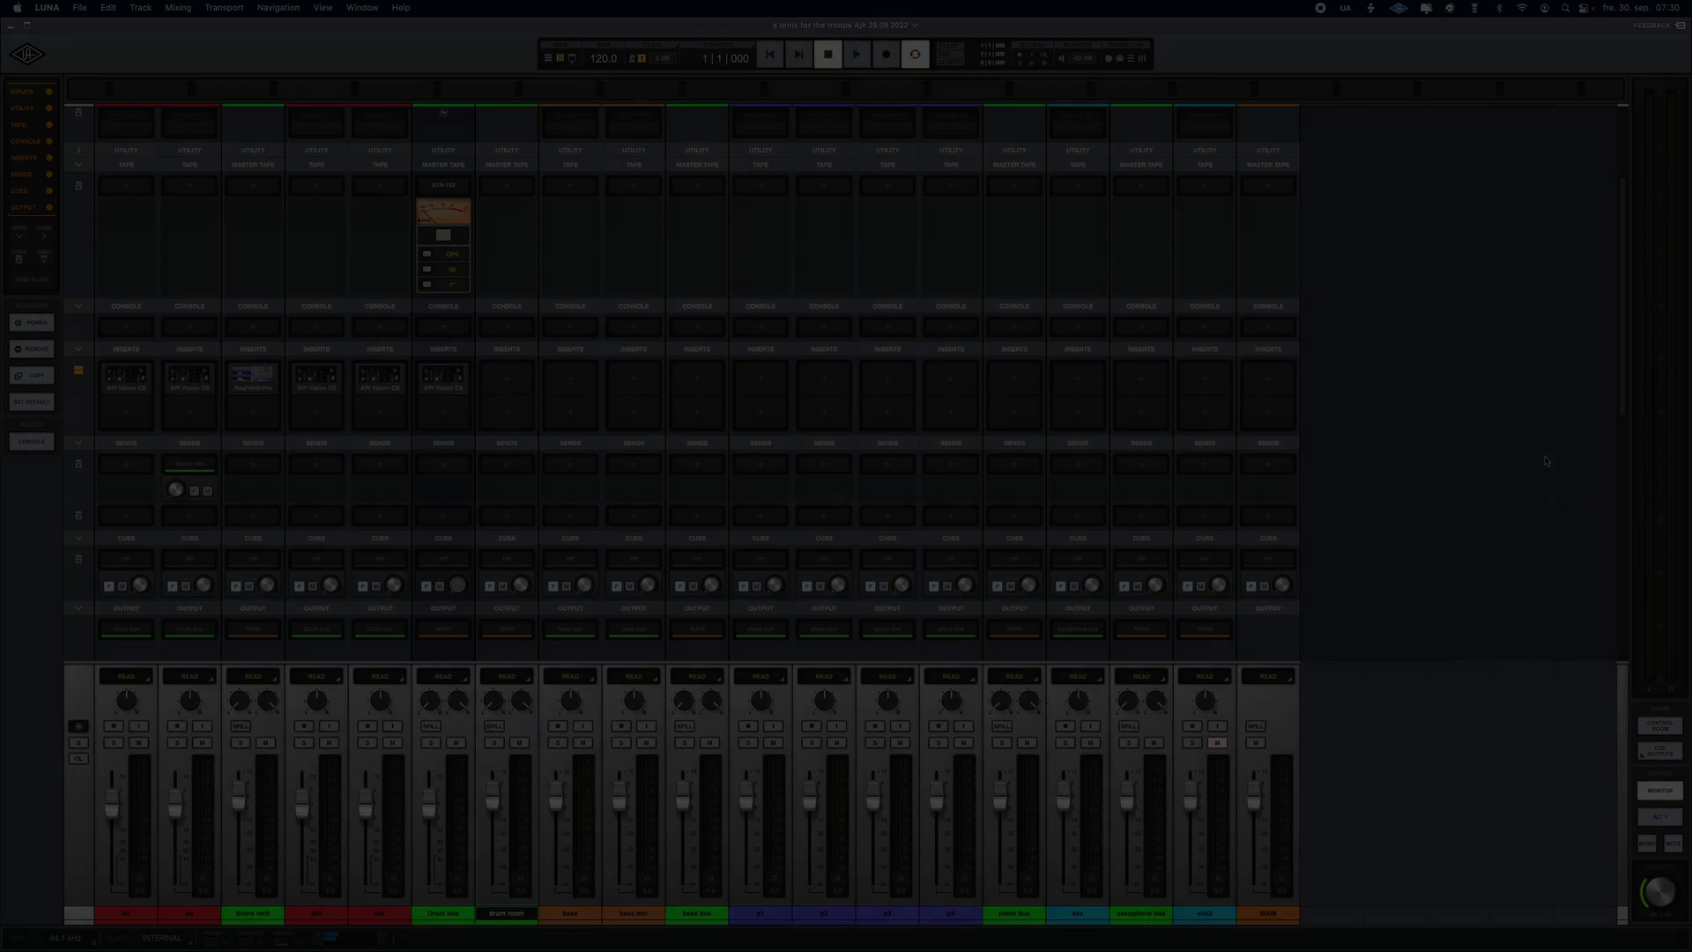
- Search the plug-ins for "sona" and load SoundID Reference Plugin into the second insert of the MAIN bus
left_click(1274, 426)
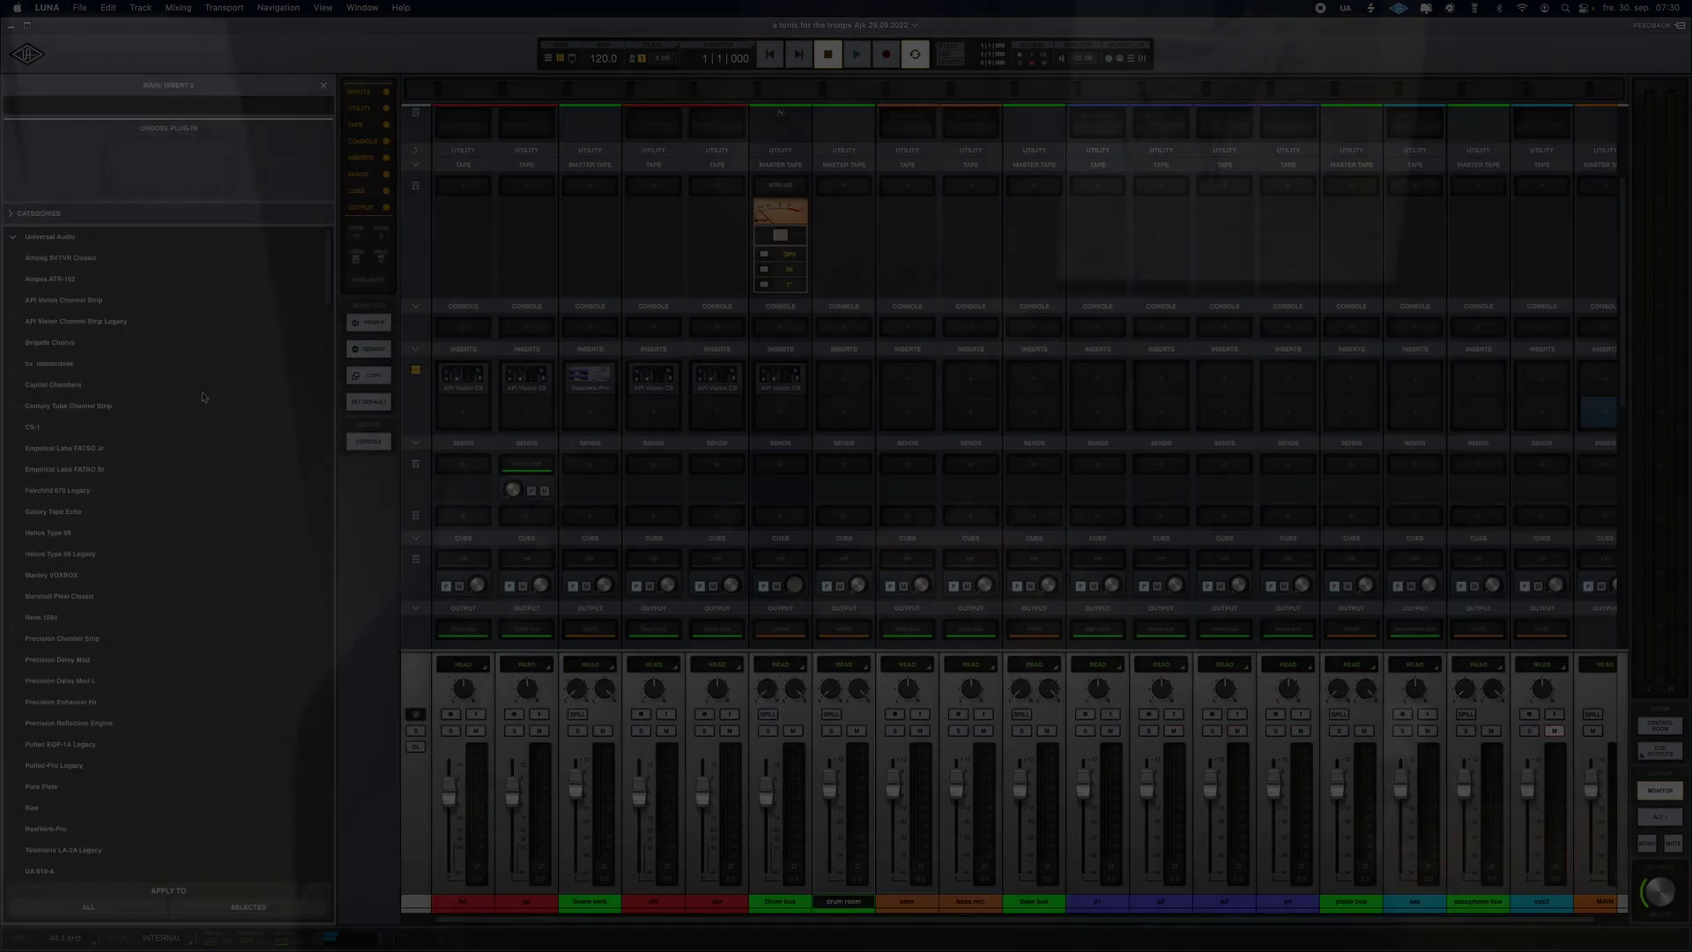
type("sona")
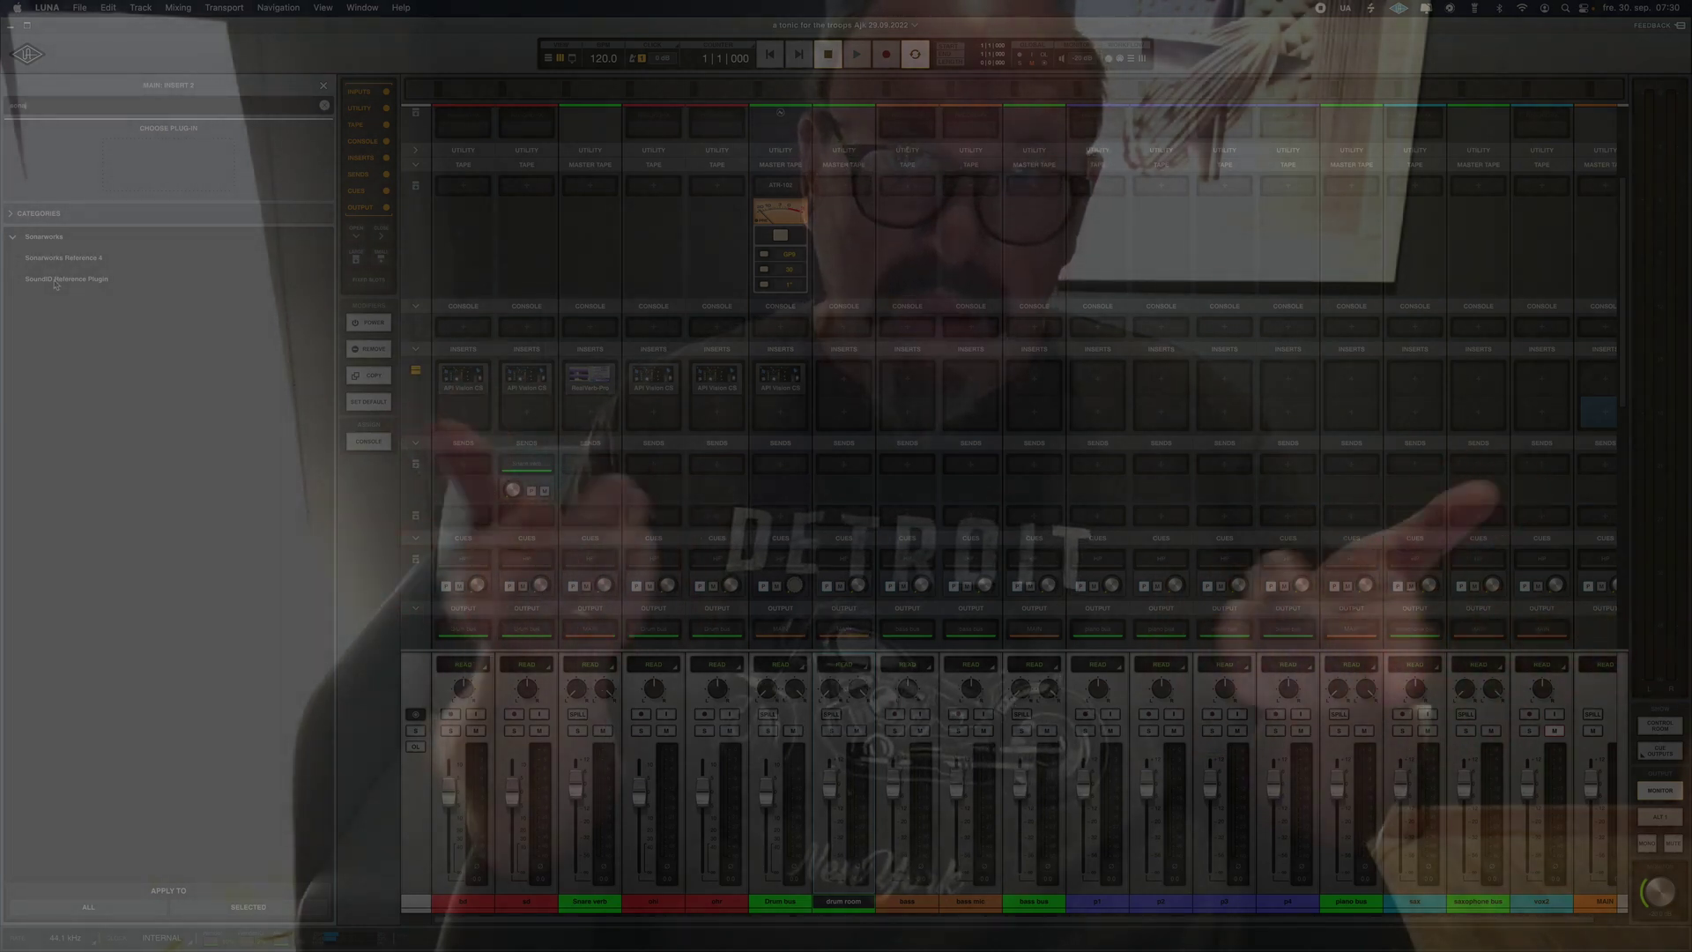
left_click(56, 281)
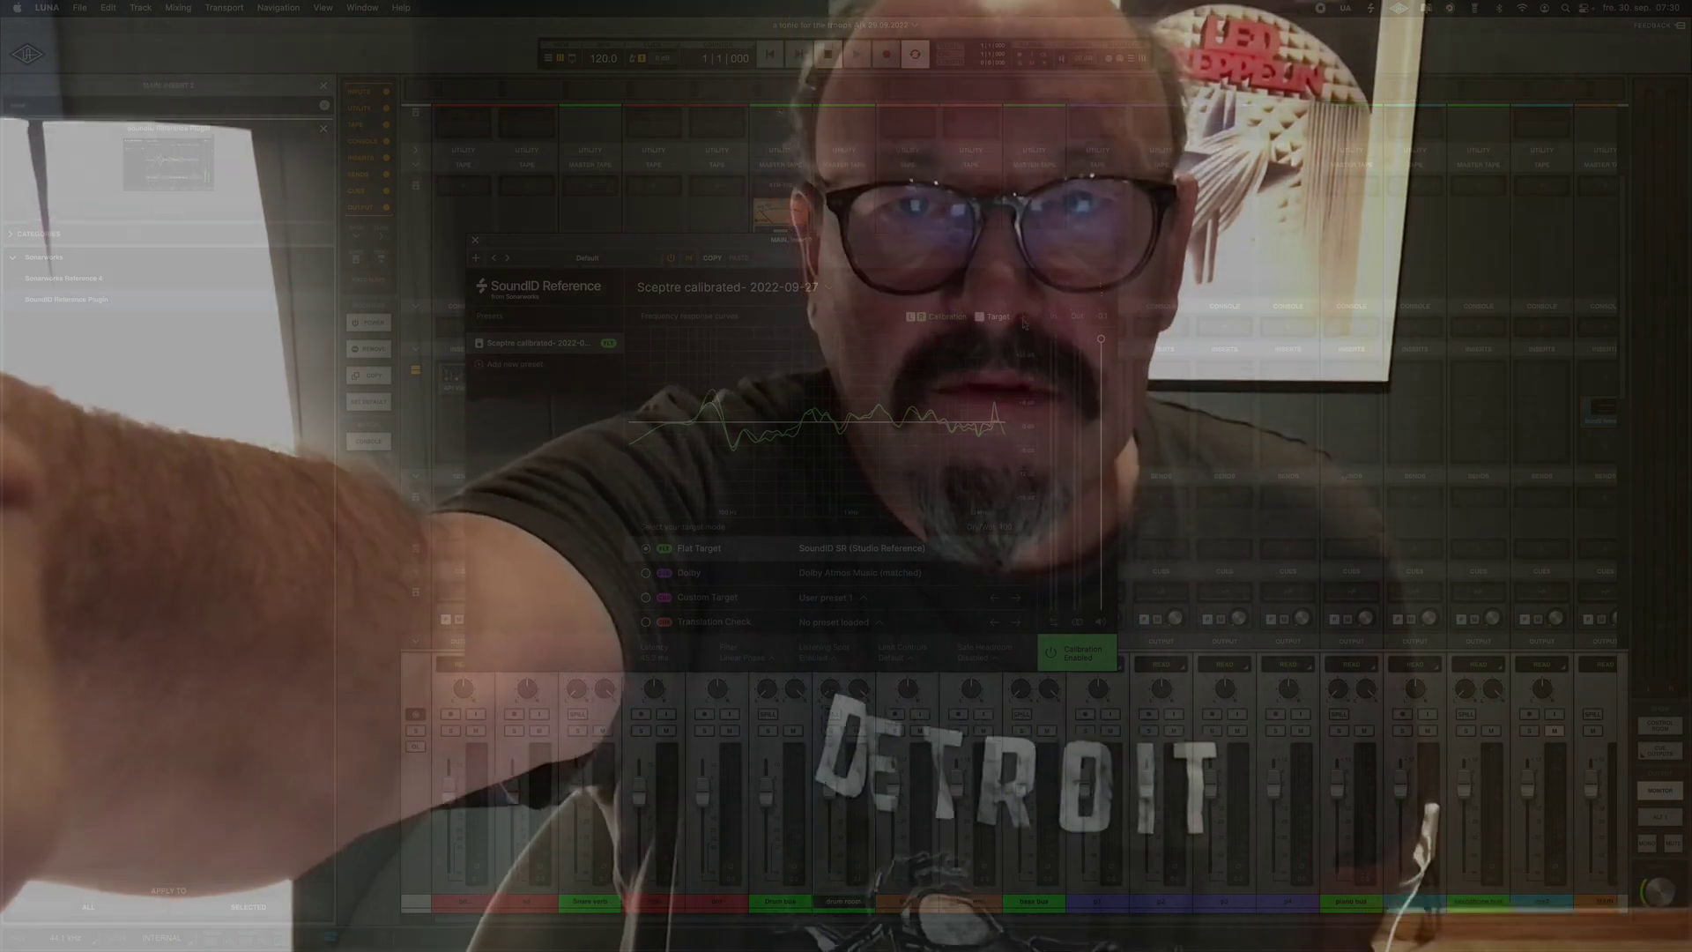
- Show the Before and Simulated After curves in the SoundID Reference frequency response graph
left_click(1022, 319)
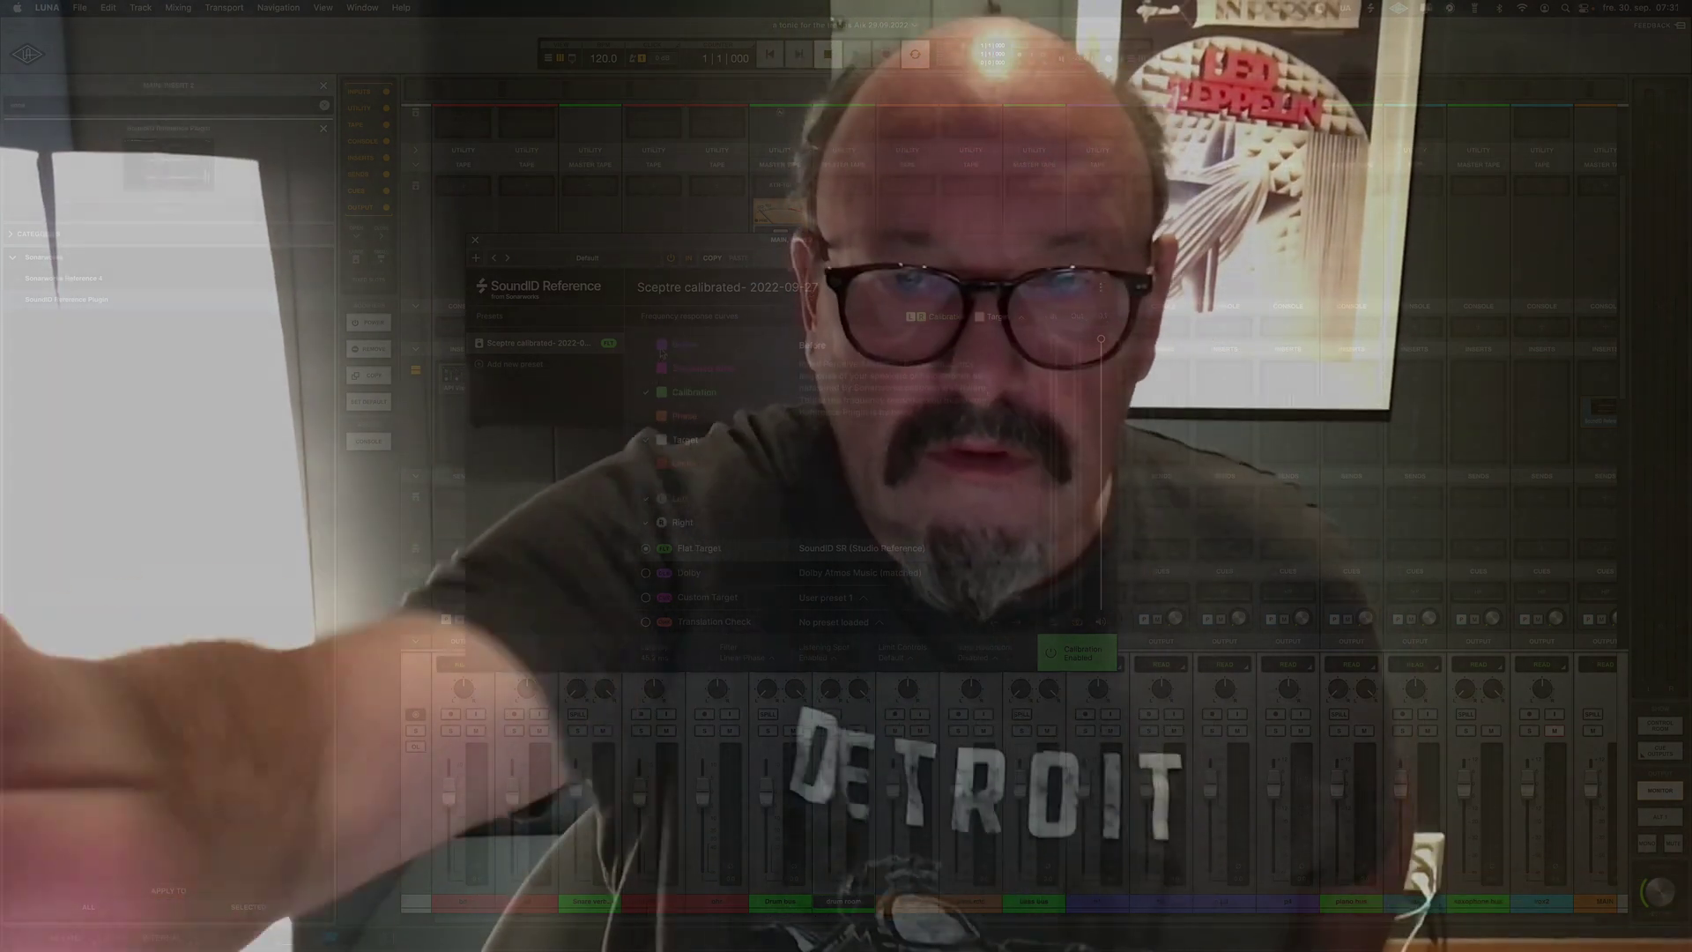
left_click(662, 346)
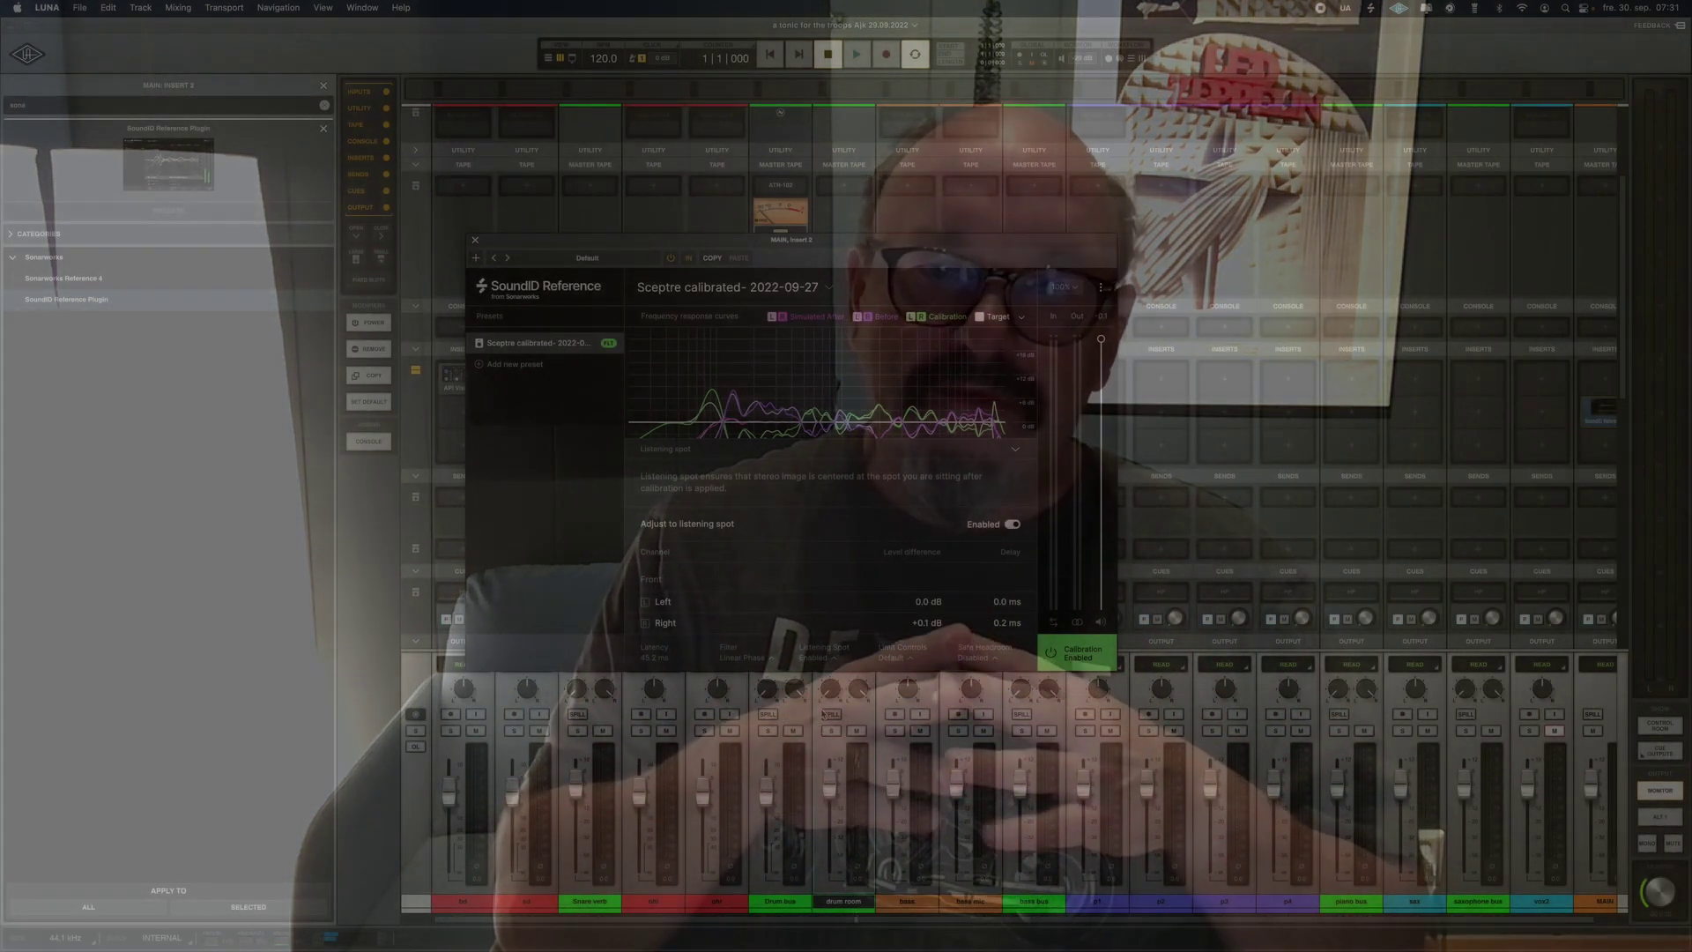
- View the filter type options in SoundID Reference and toggle the calibration to compare
left_click(755, 657)
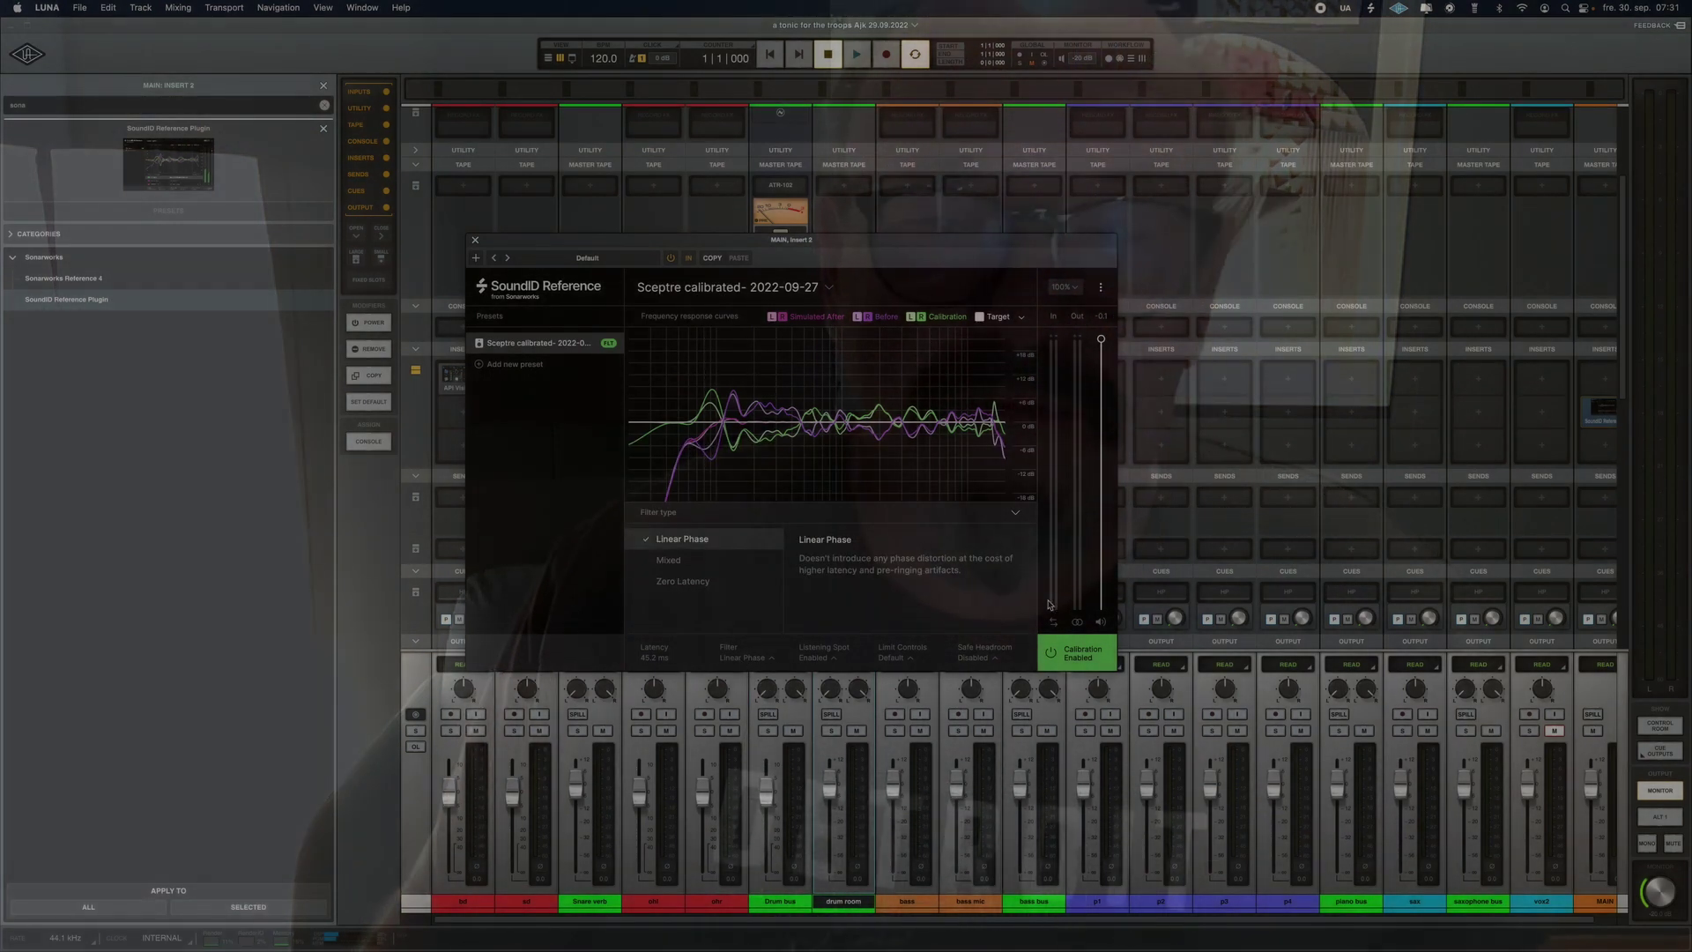
left_click(1071, 659)
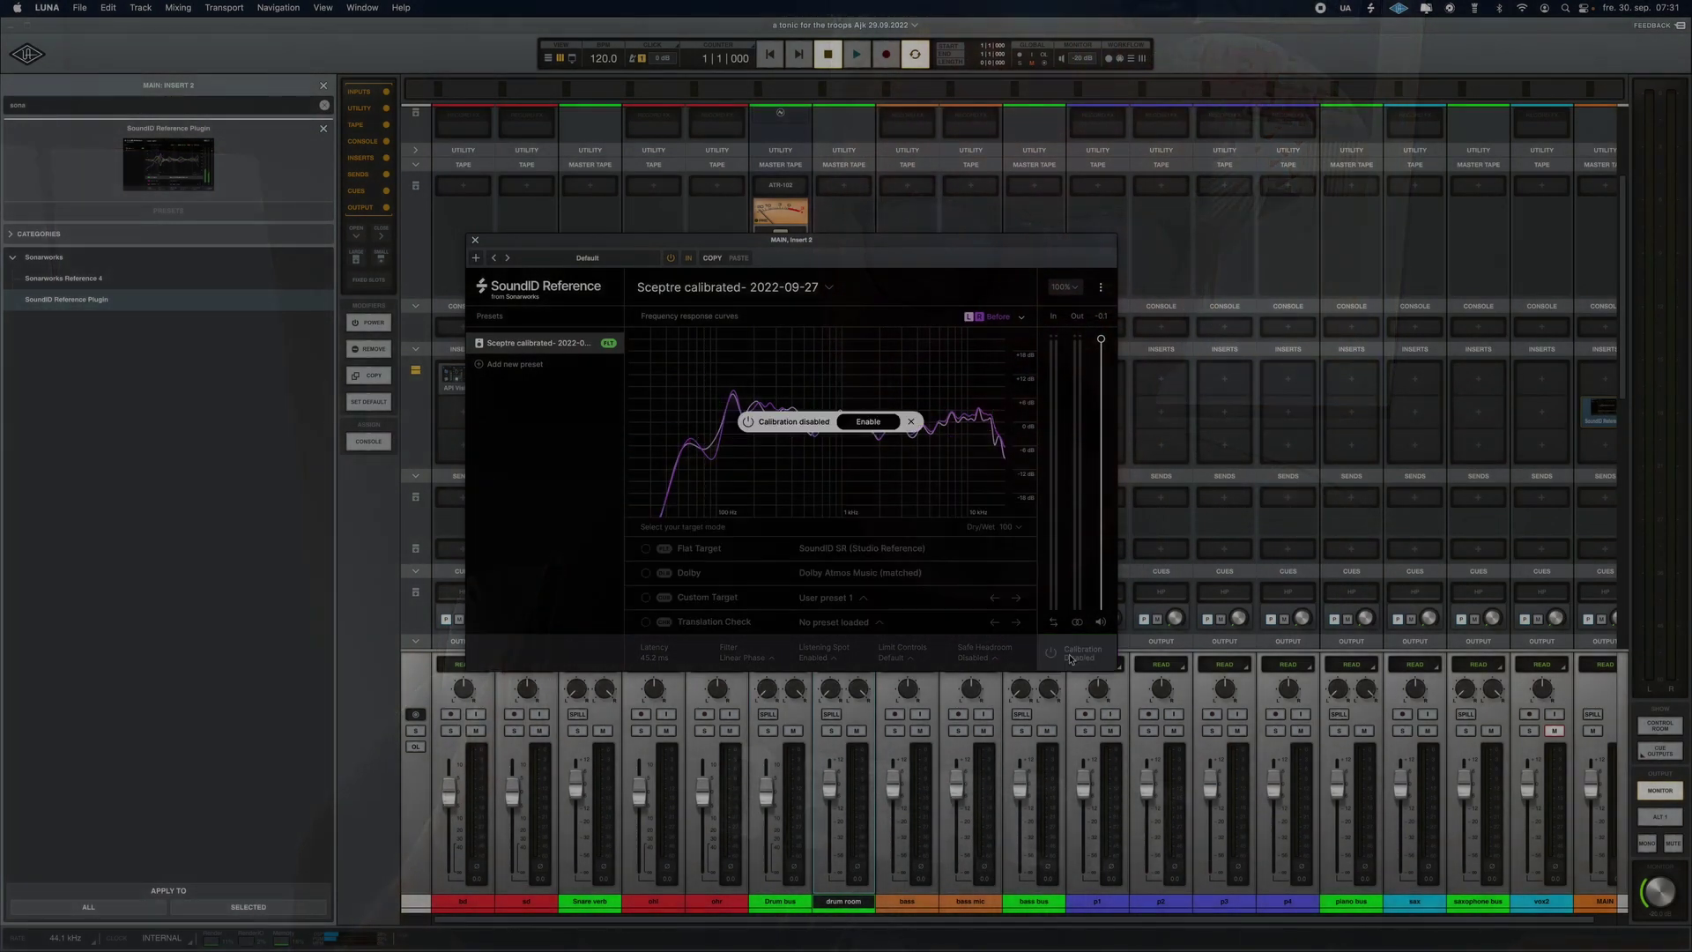
left_click(1070, 659)
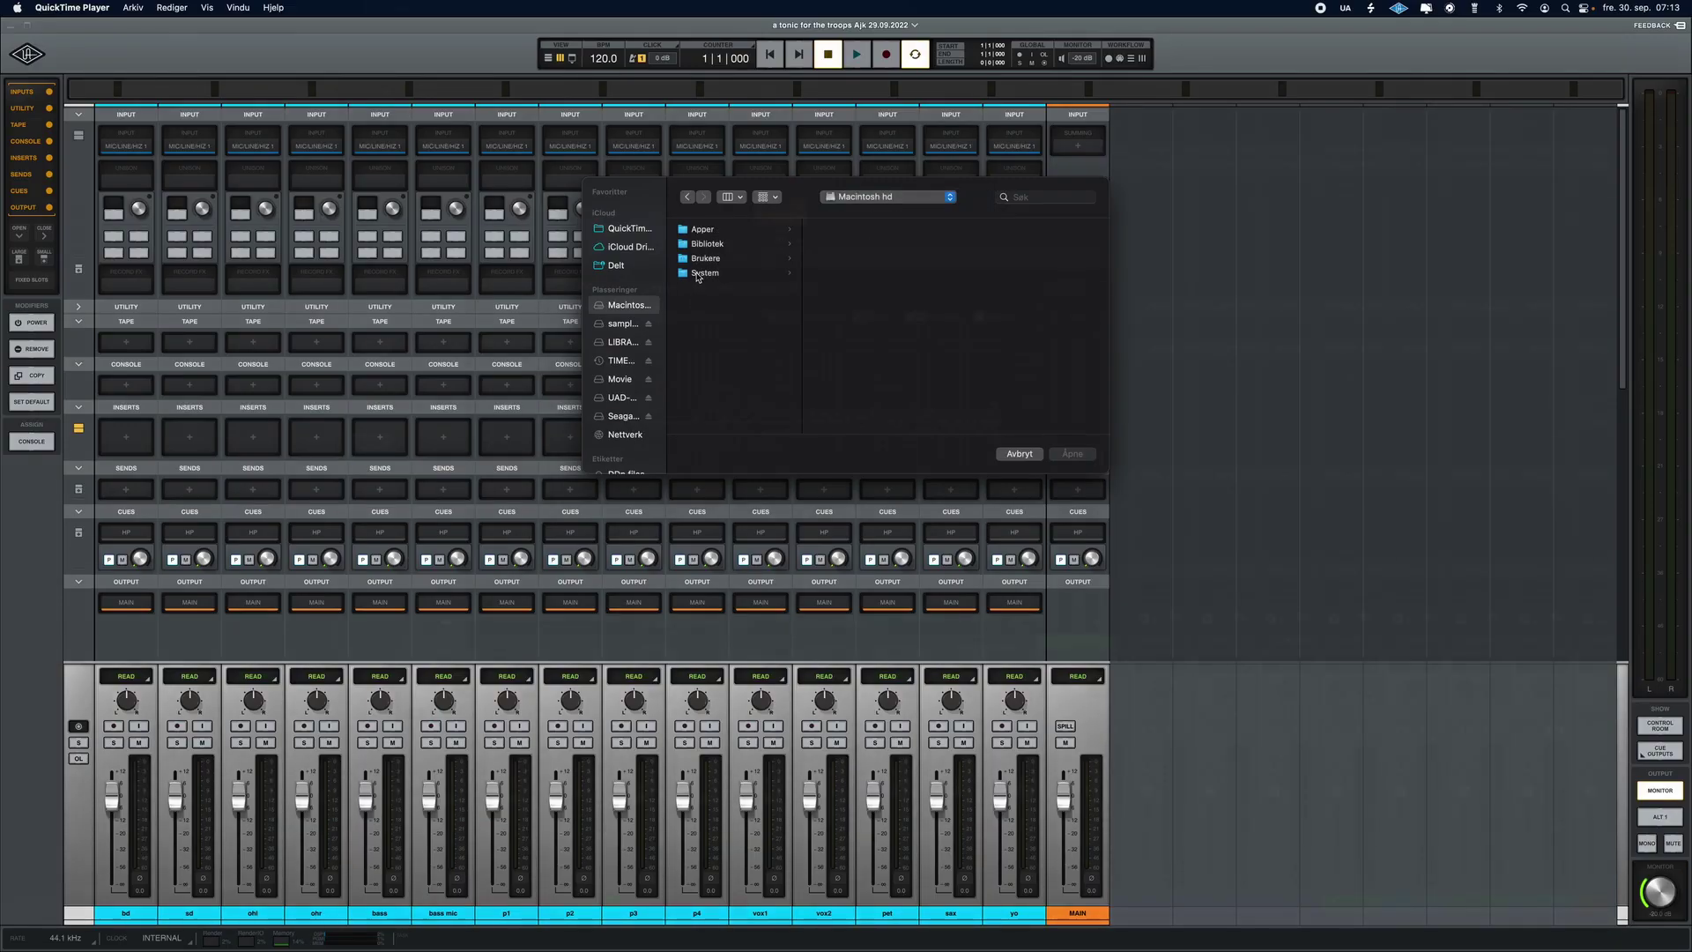
- Browse the System, Brukere and home folders and the Movie drive in QuickTime Player's file dialog
left_click(701, 275)
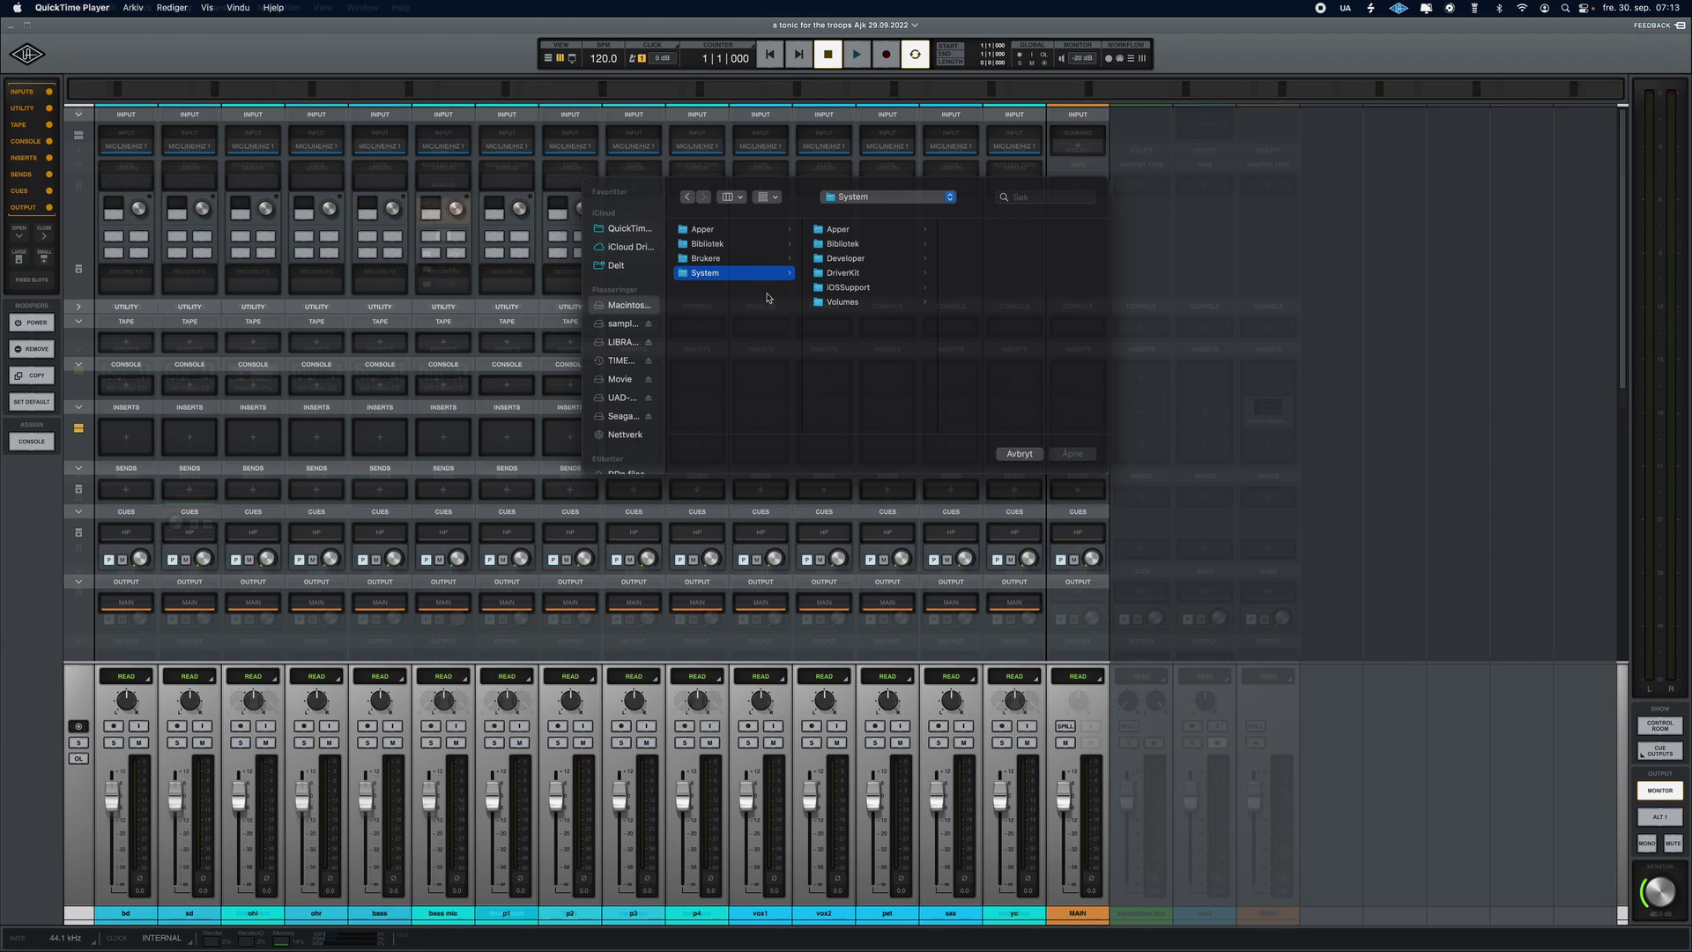
left_click(705, 258)
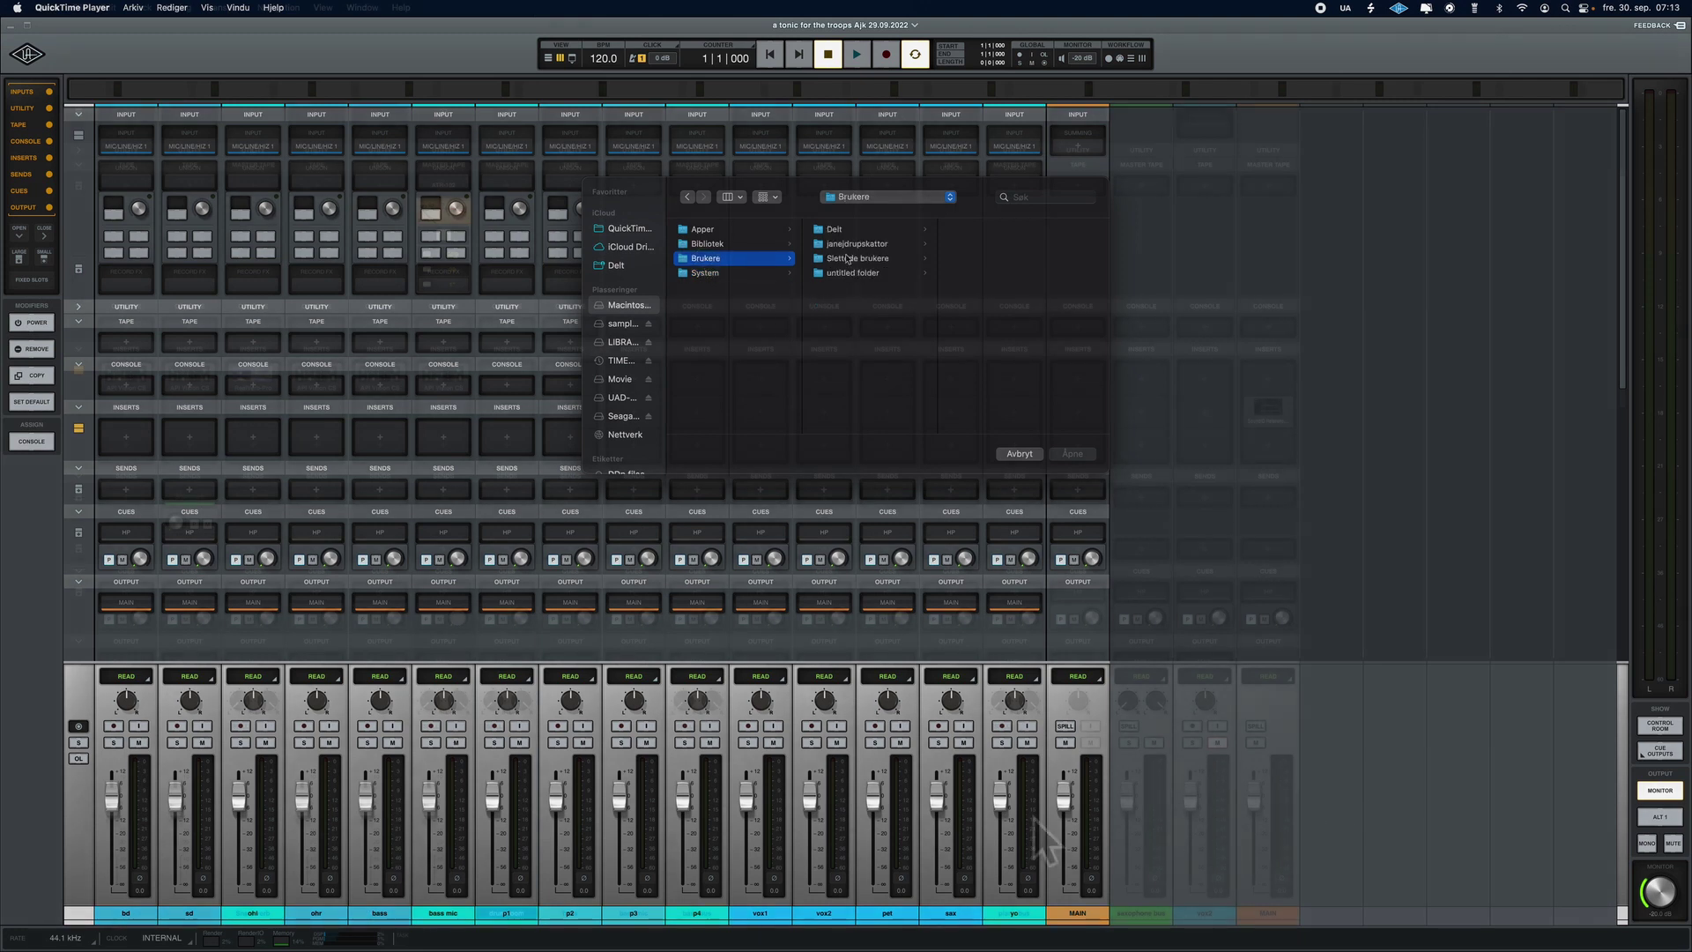
left_click(908, 244)
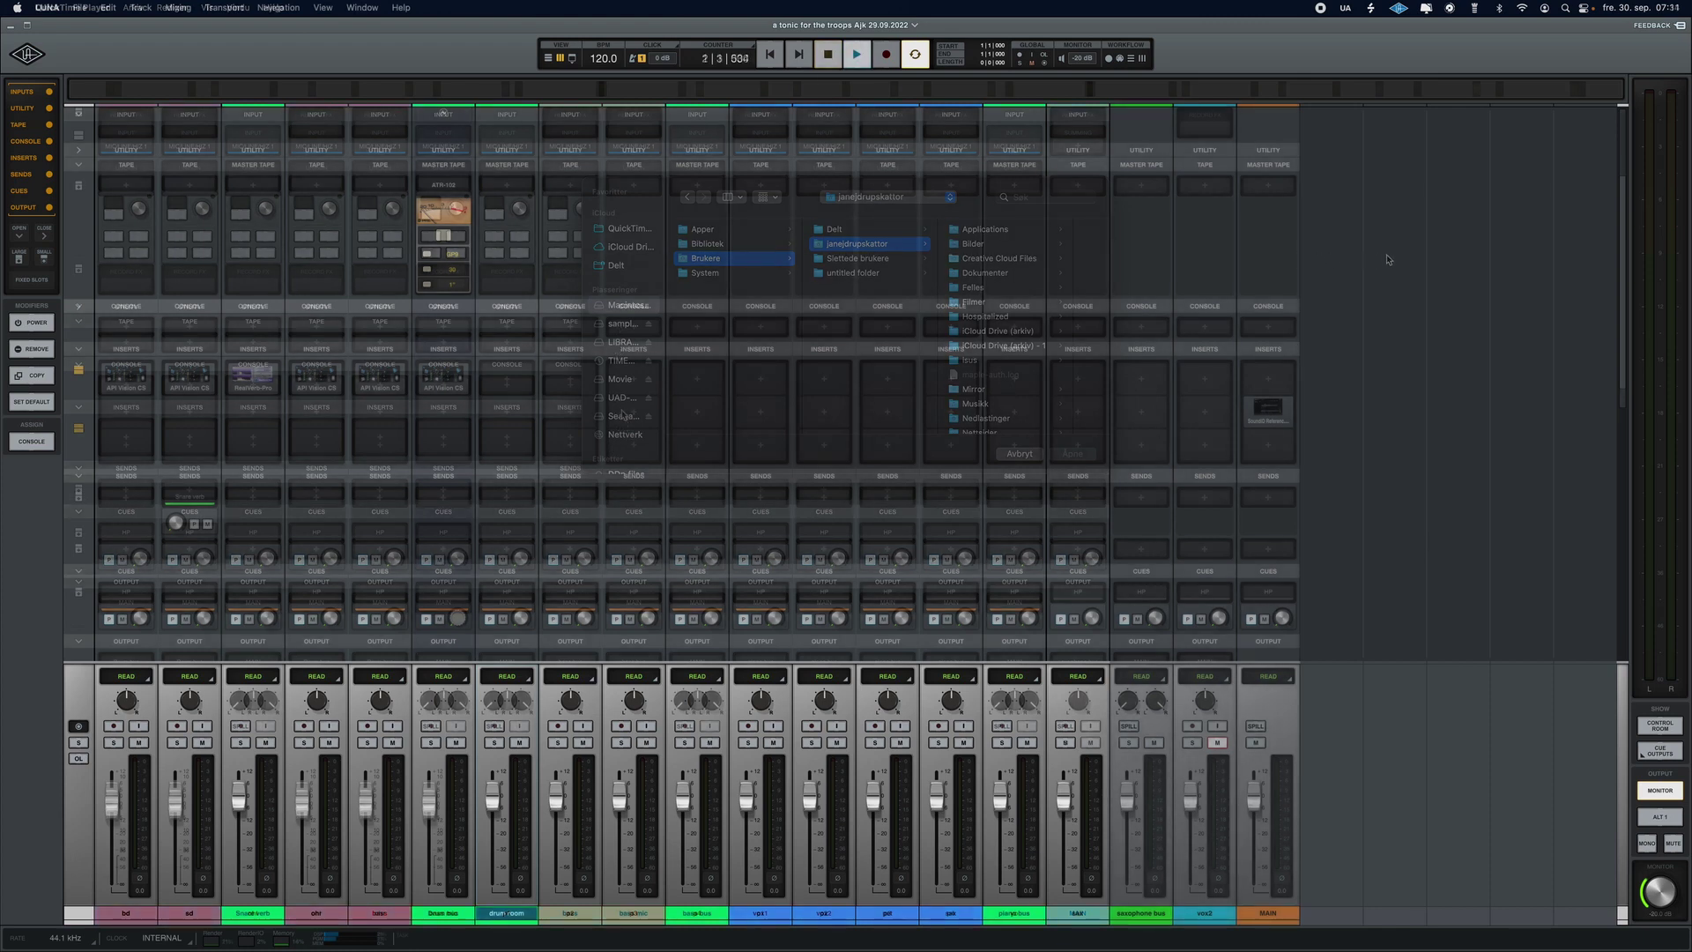
left_click(619, 381)
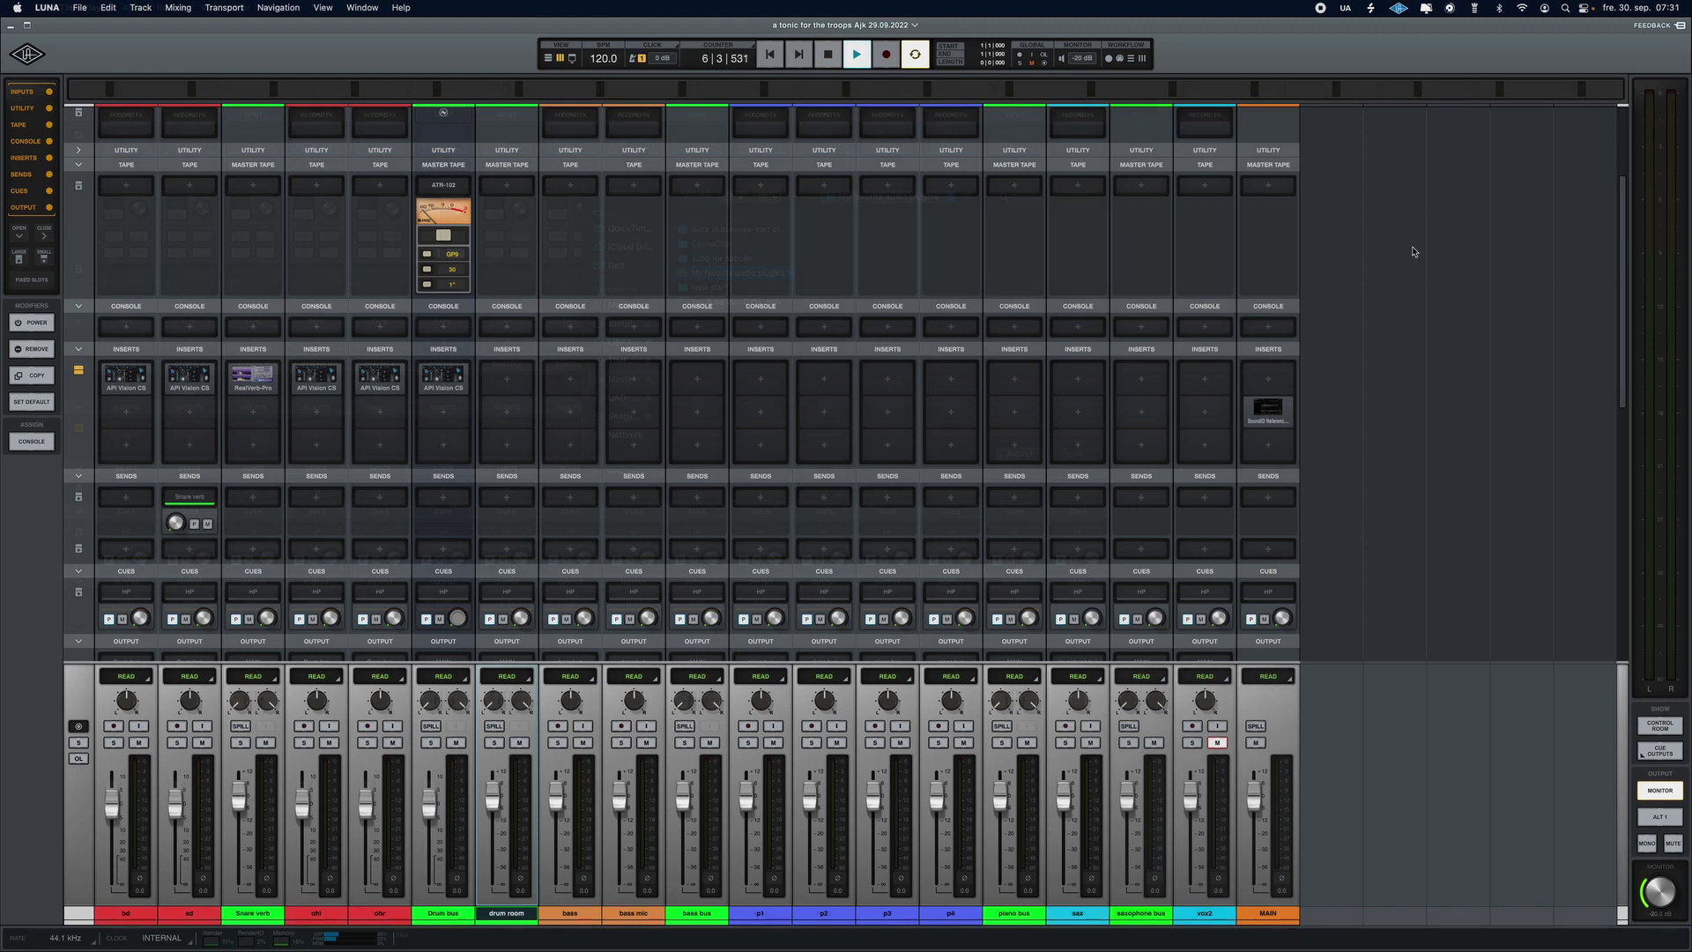
- Switch to LUNA's timeline view and move the playback start marker to about bar 75
key("super+equal")
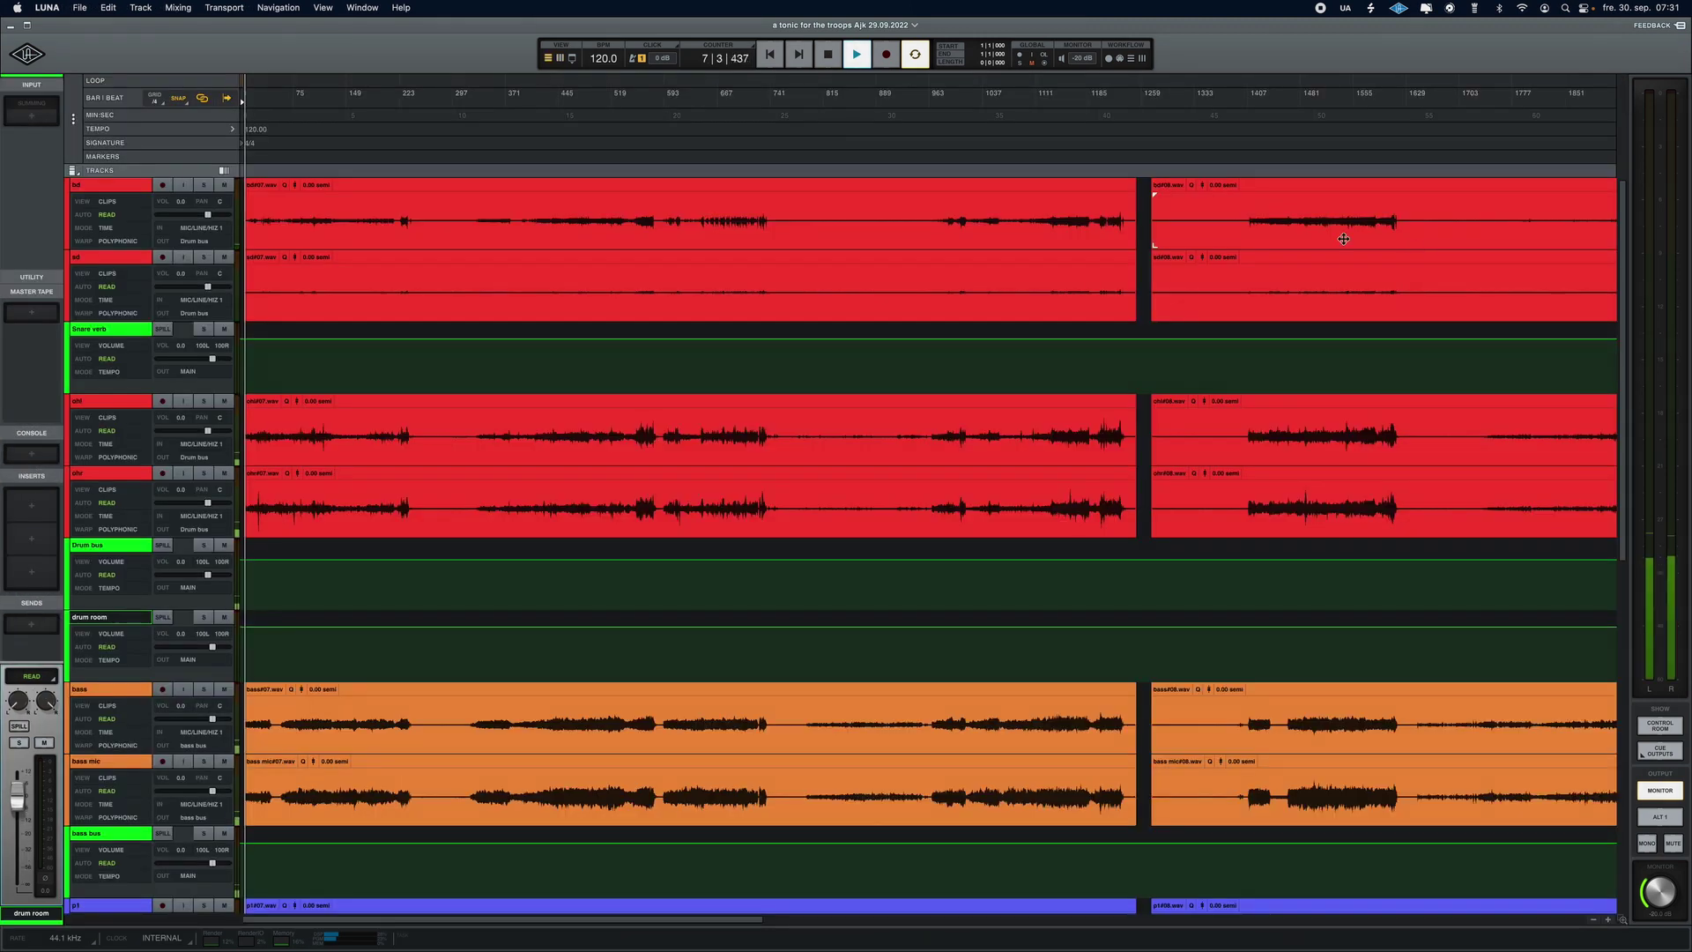
left_click(246, 171)
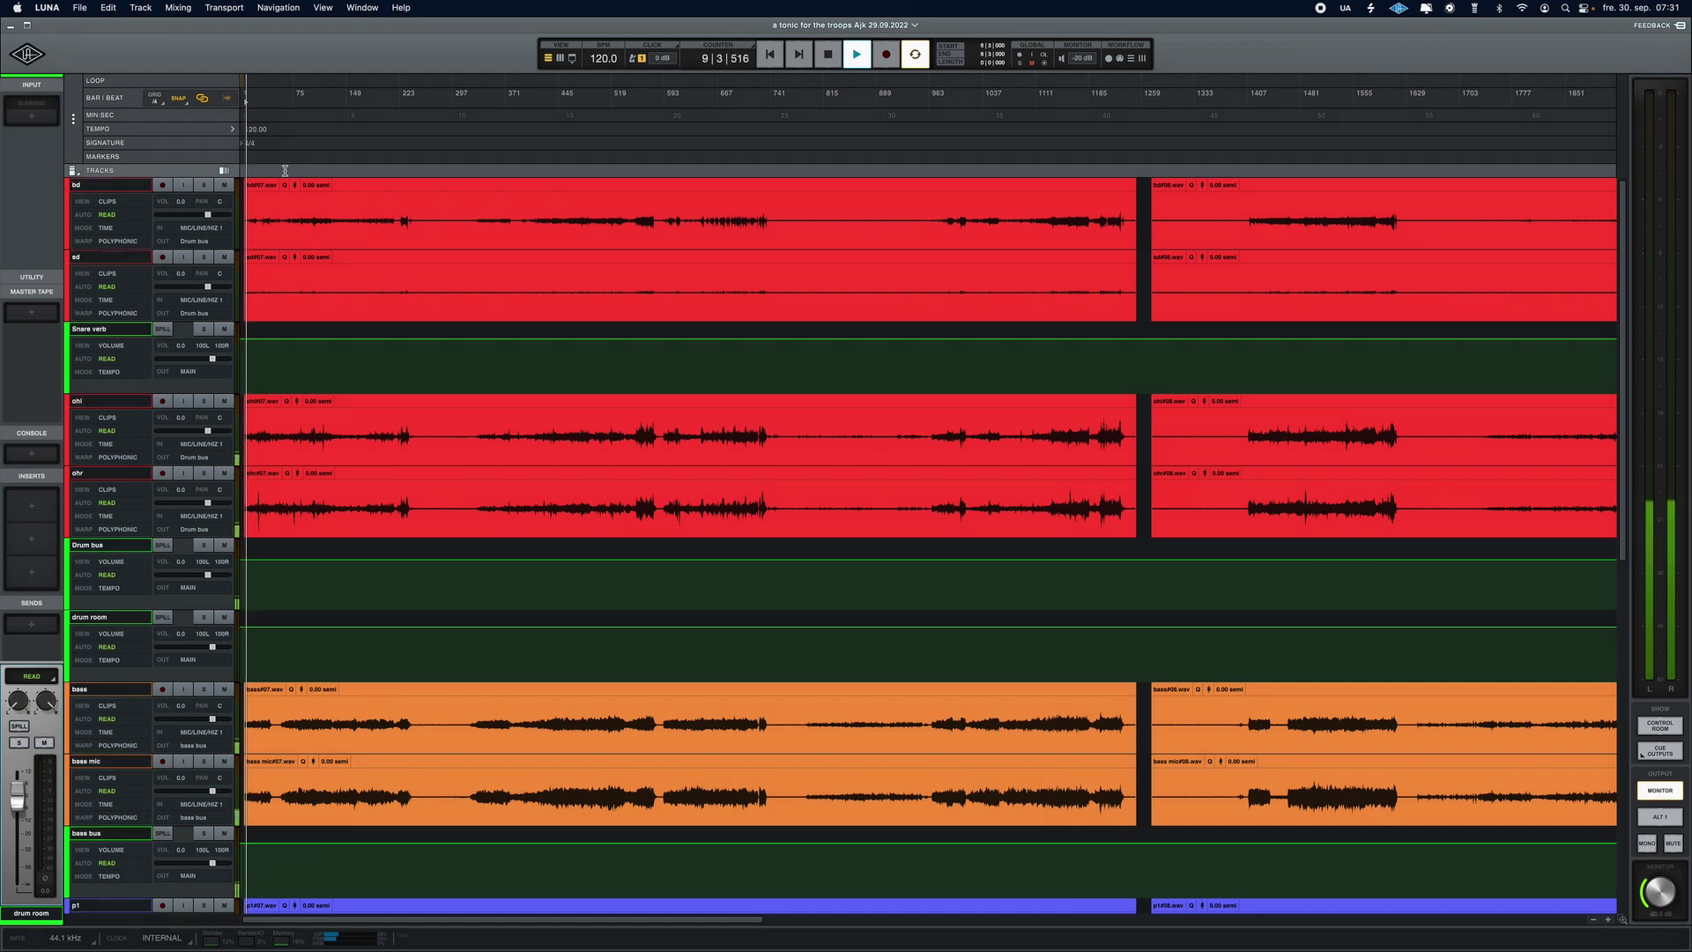
left_click(297, 140)
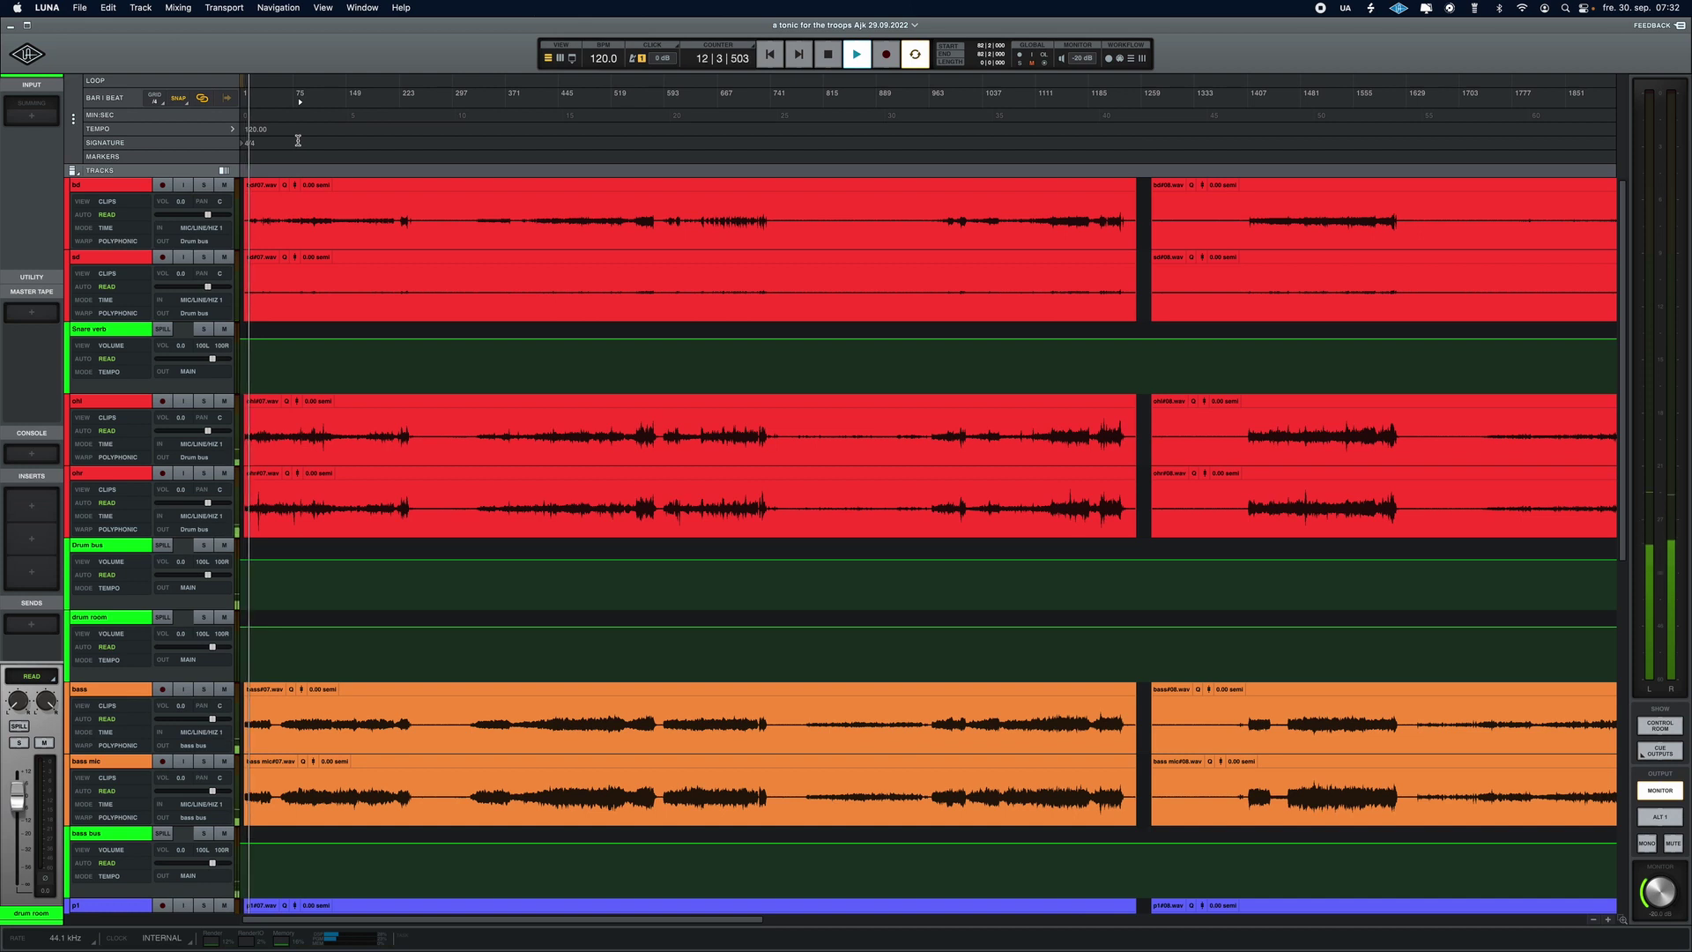
- Move the playback start marker to the beginning of the first clips at 6|4|000 and stop playback
key("super+bracketright")
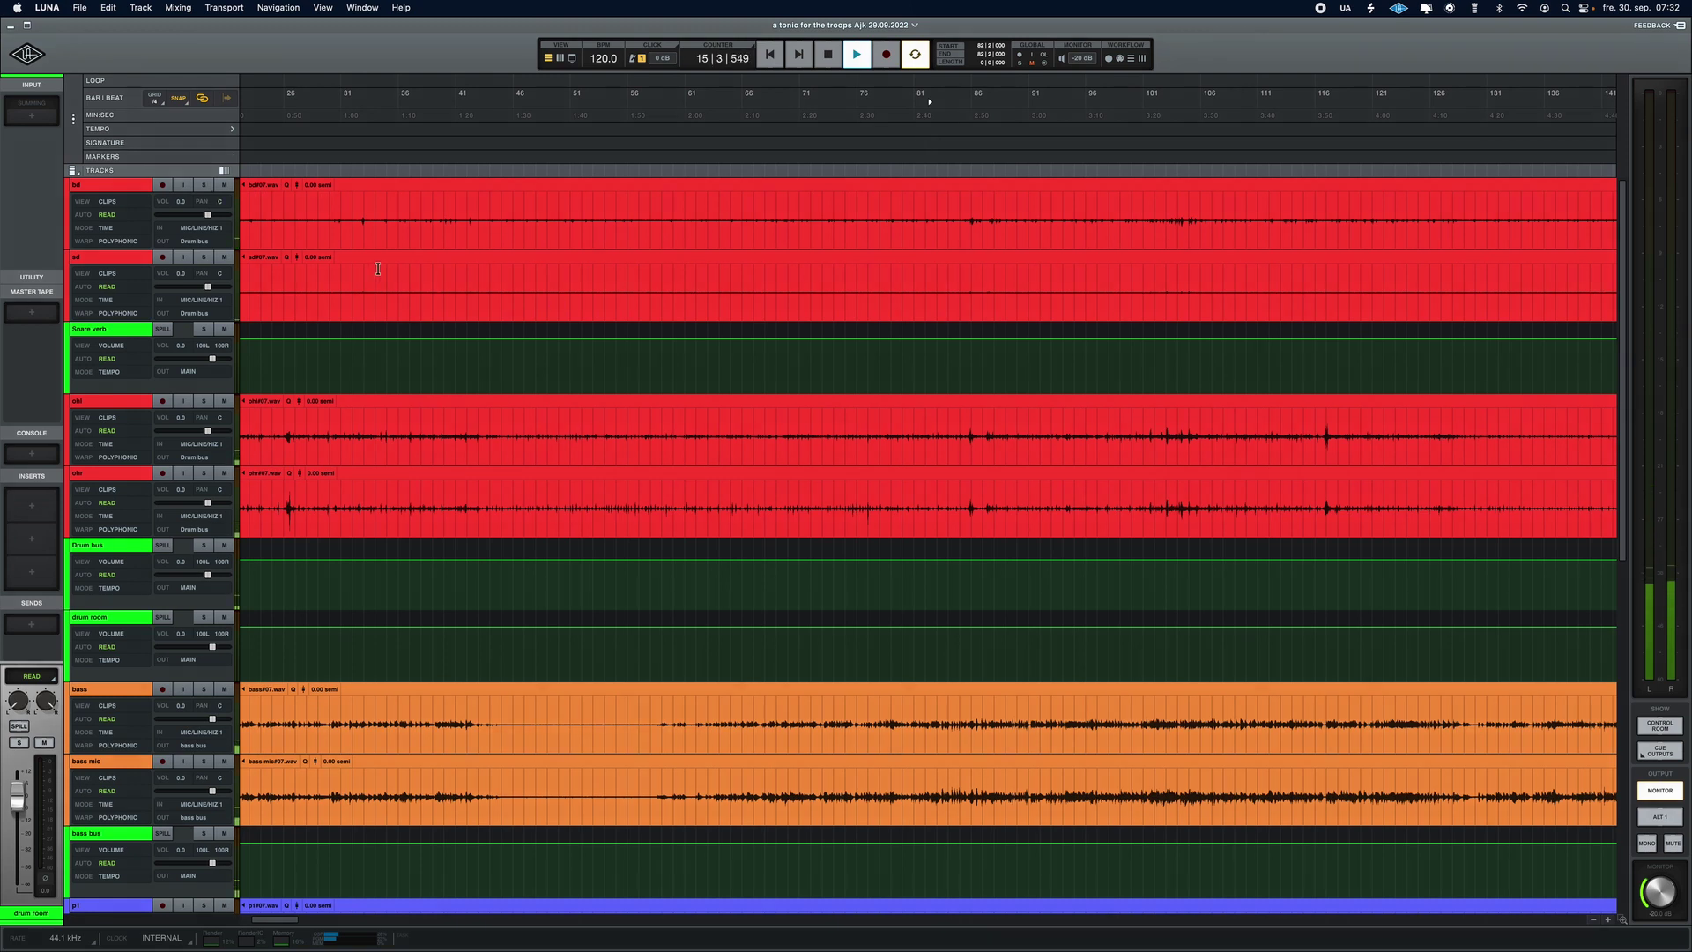
scroll(378, 269, "left", 5)
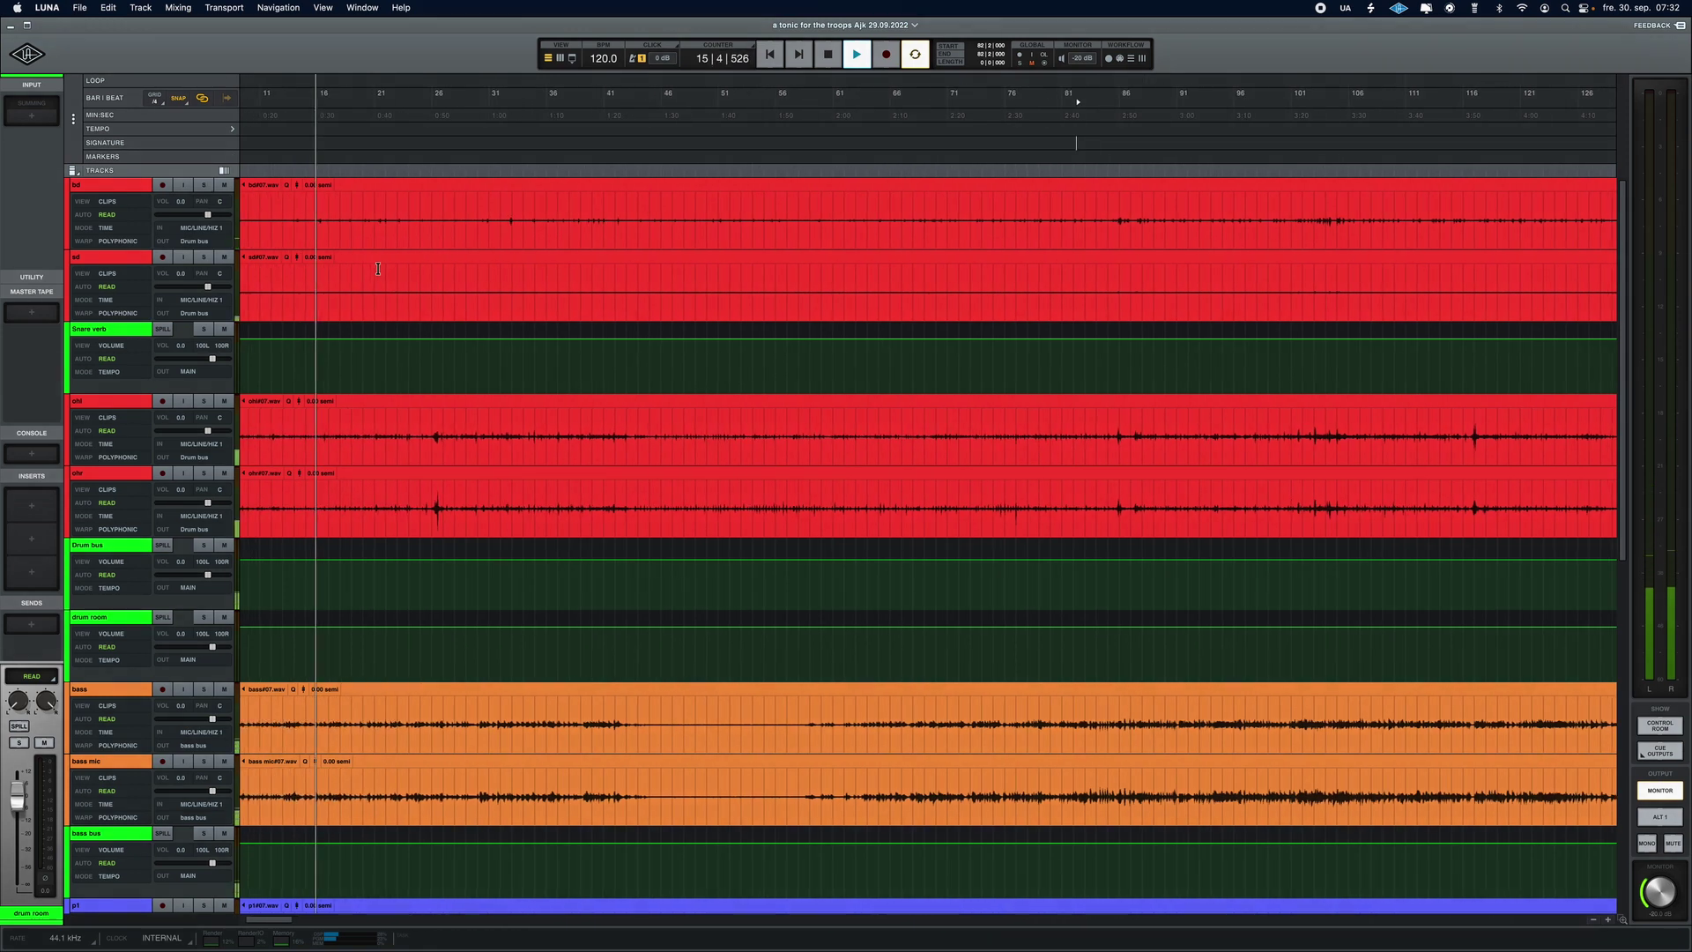
left_click(303, 169)
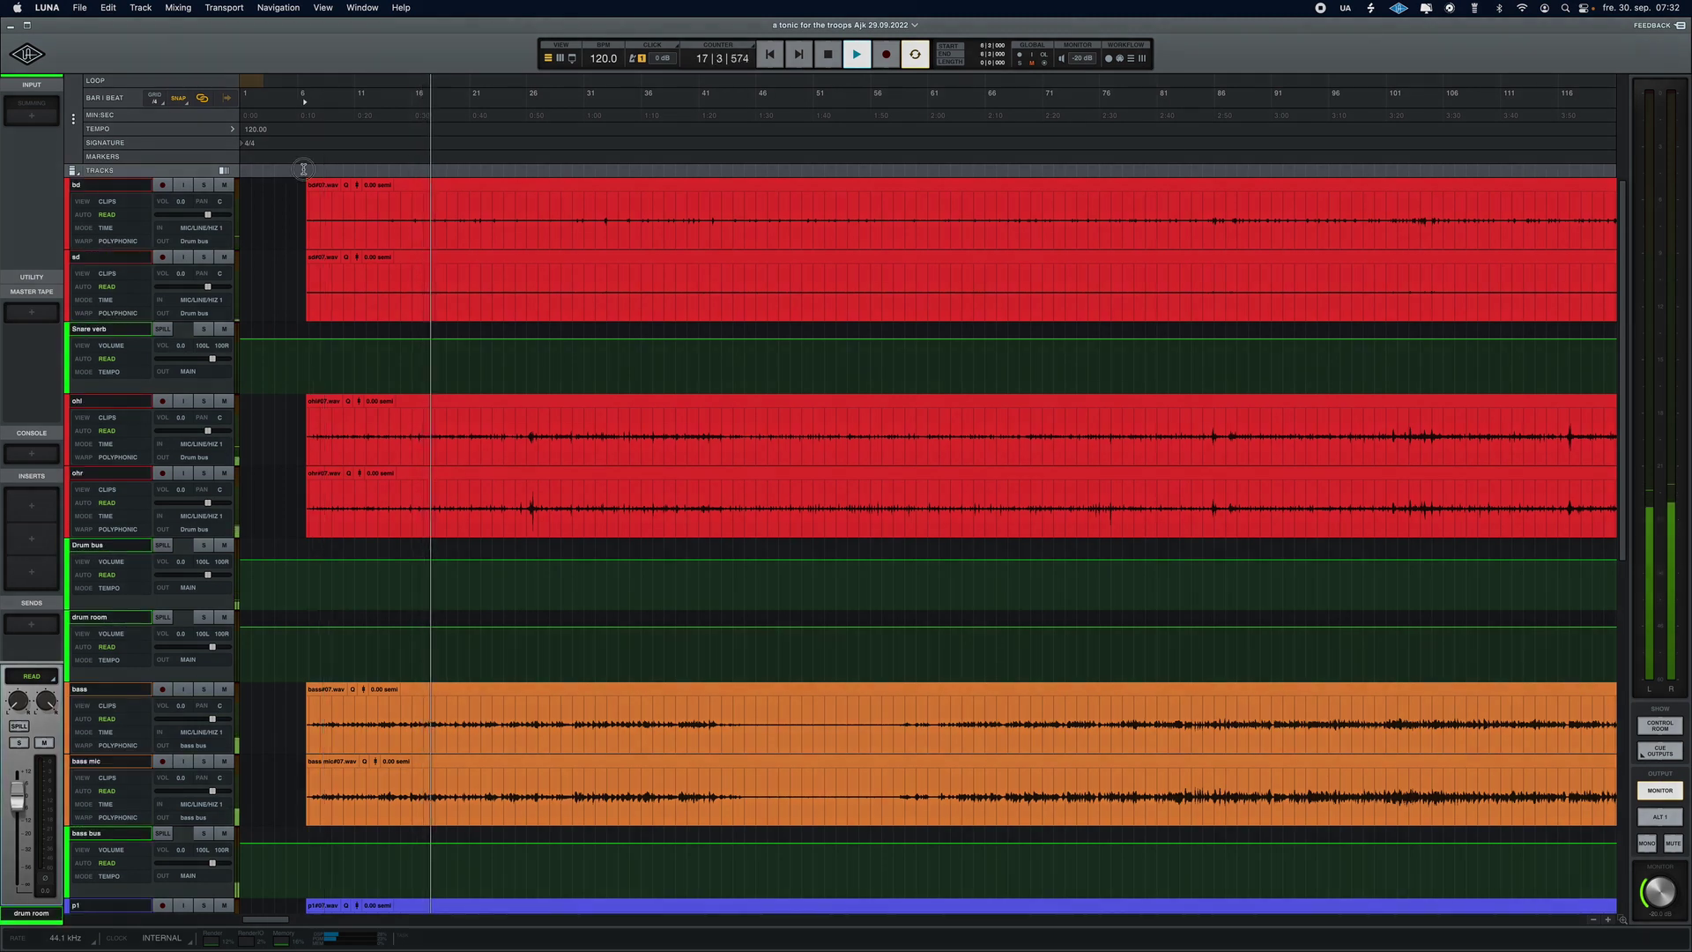
left_click(308, 169)
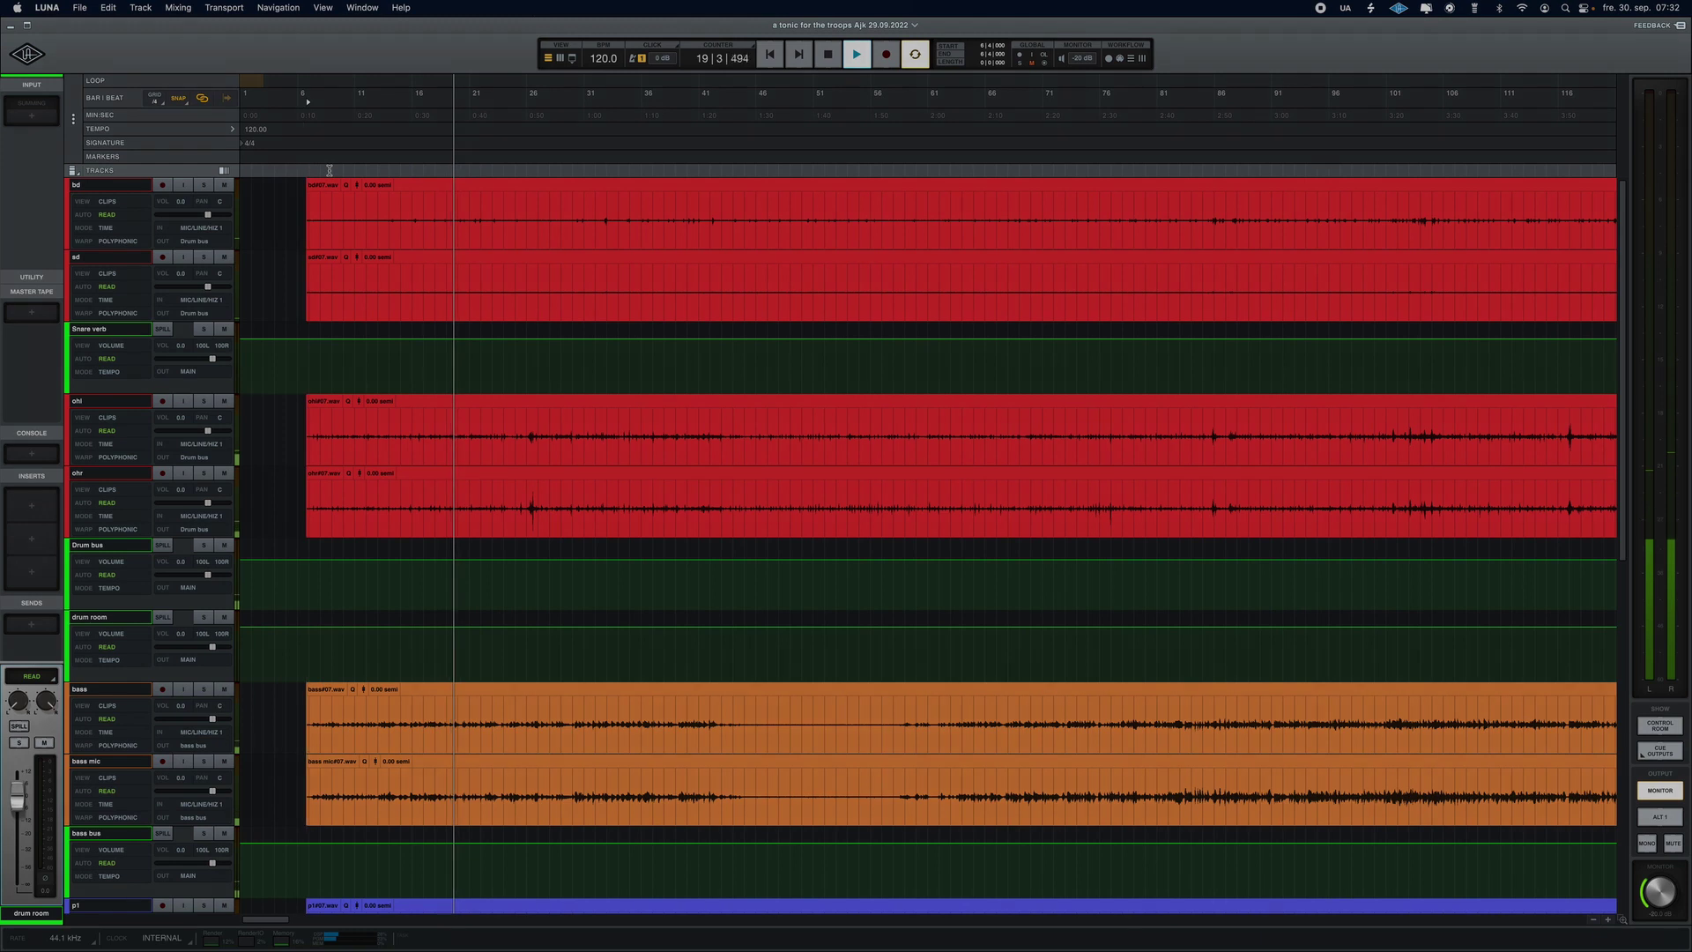
key("space")
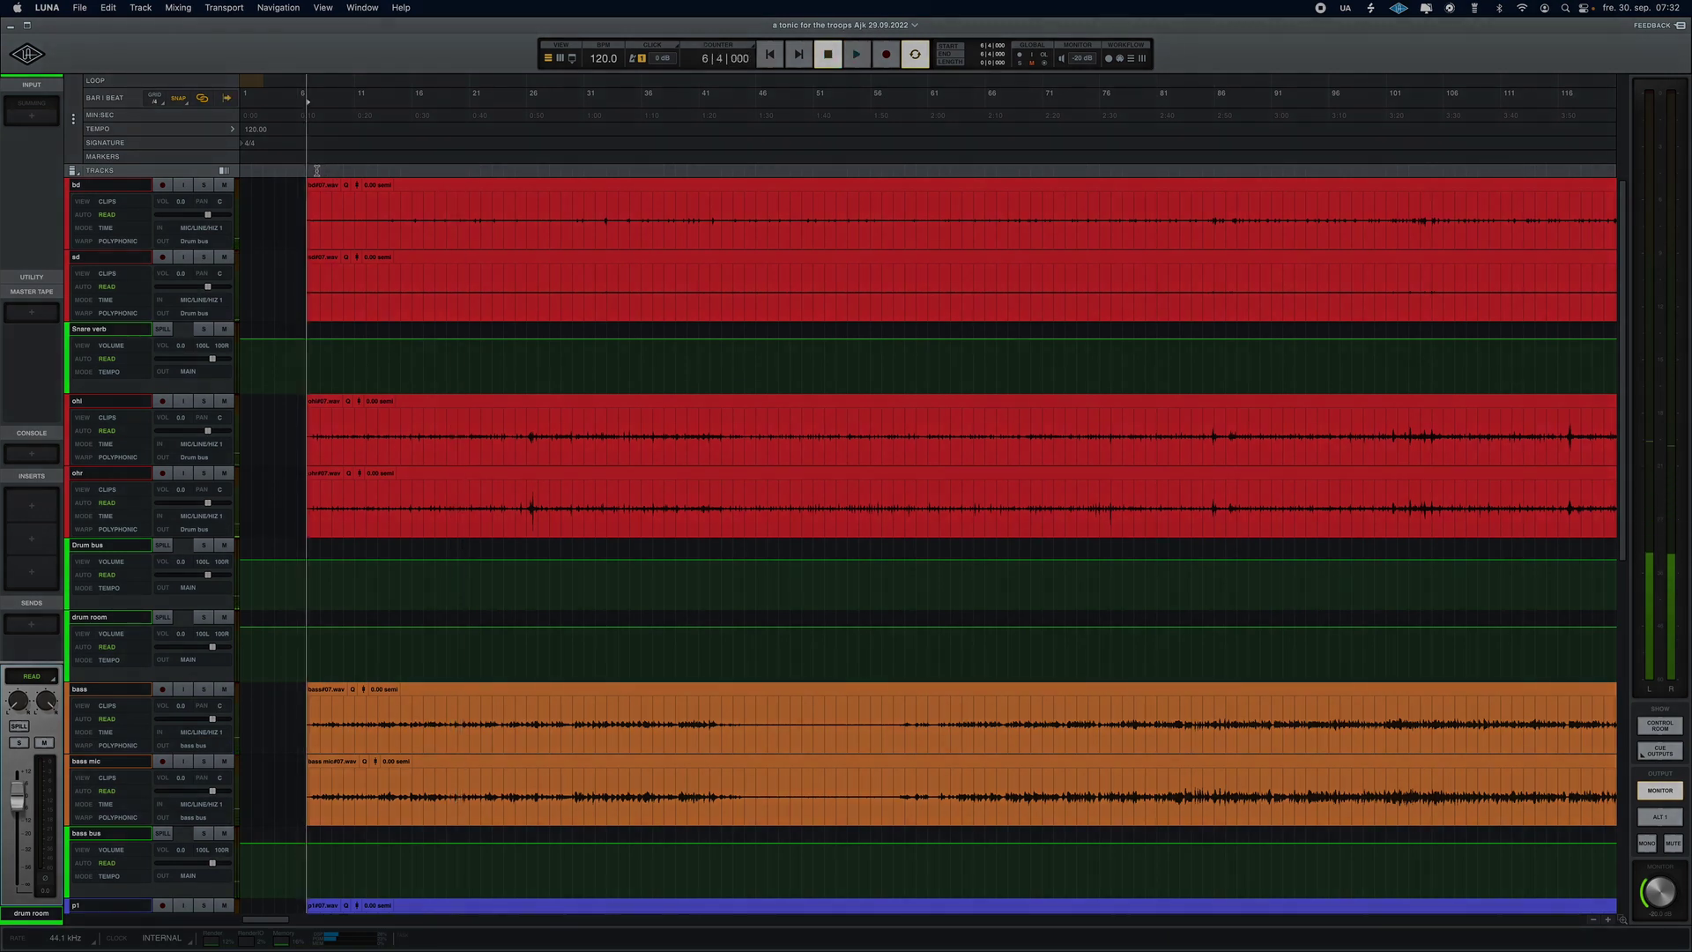
- Set the height of all tracks to Micro and fit the full length of the session in the timeline
left_click(73, 171)
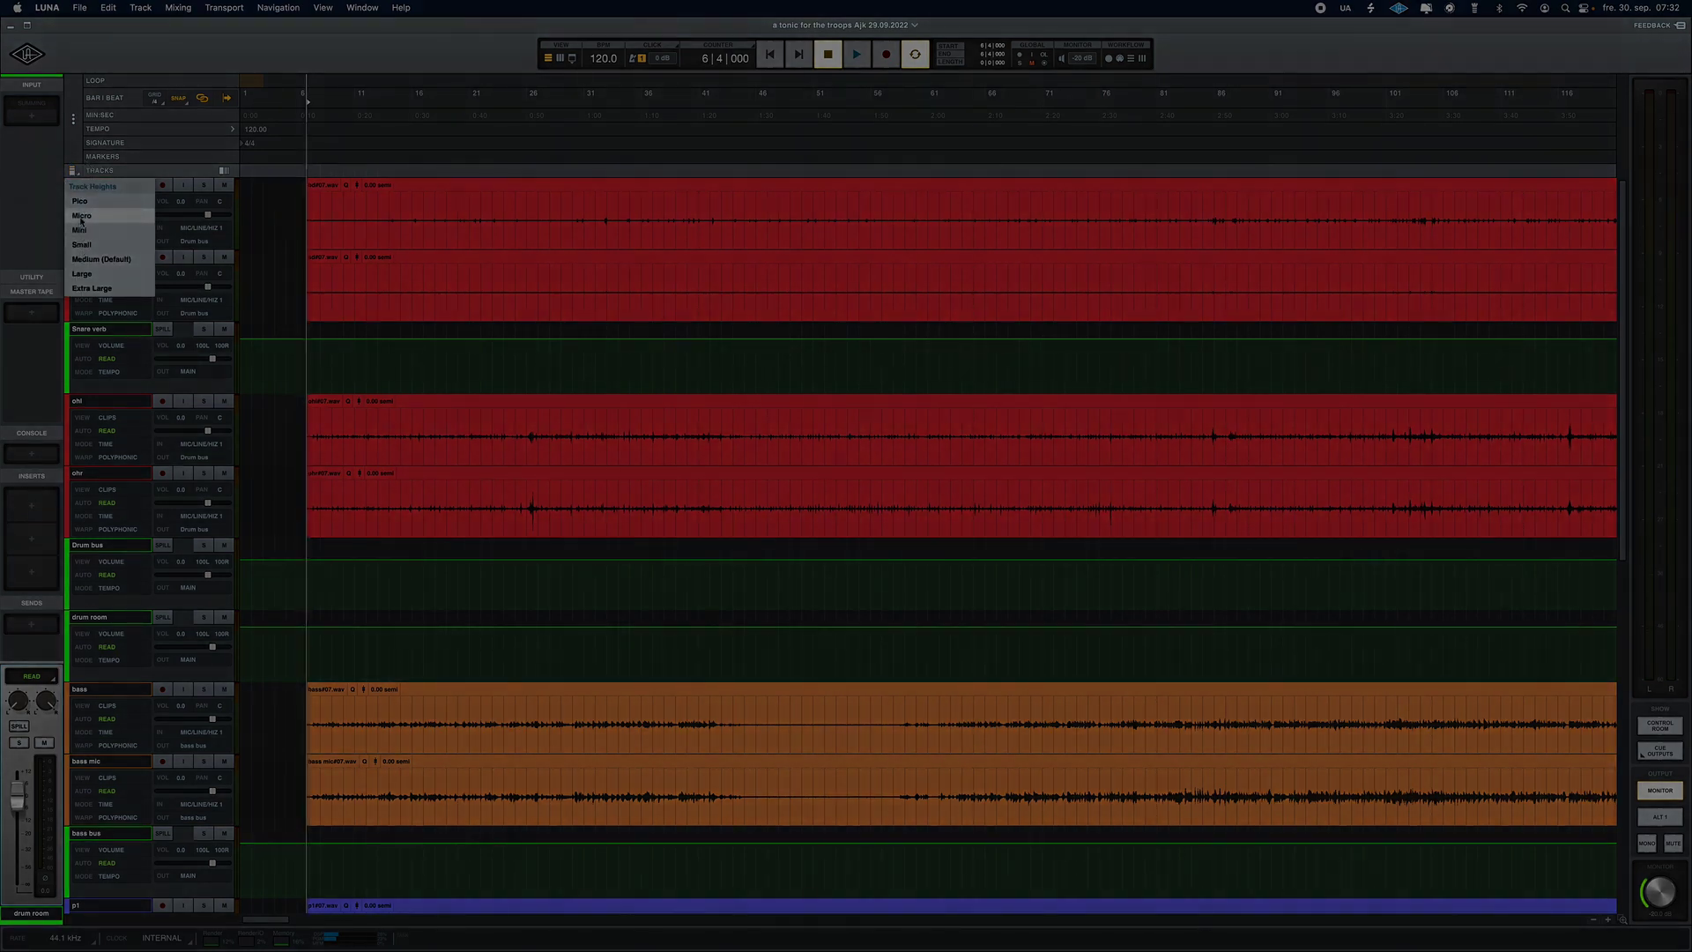
left_click(81, 216)
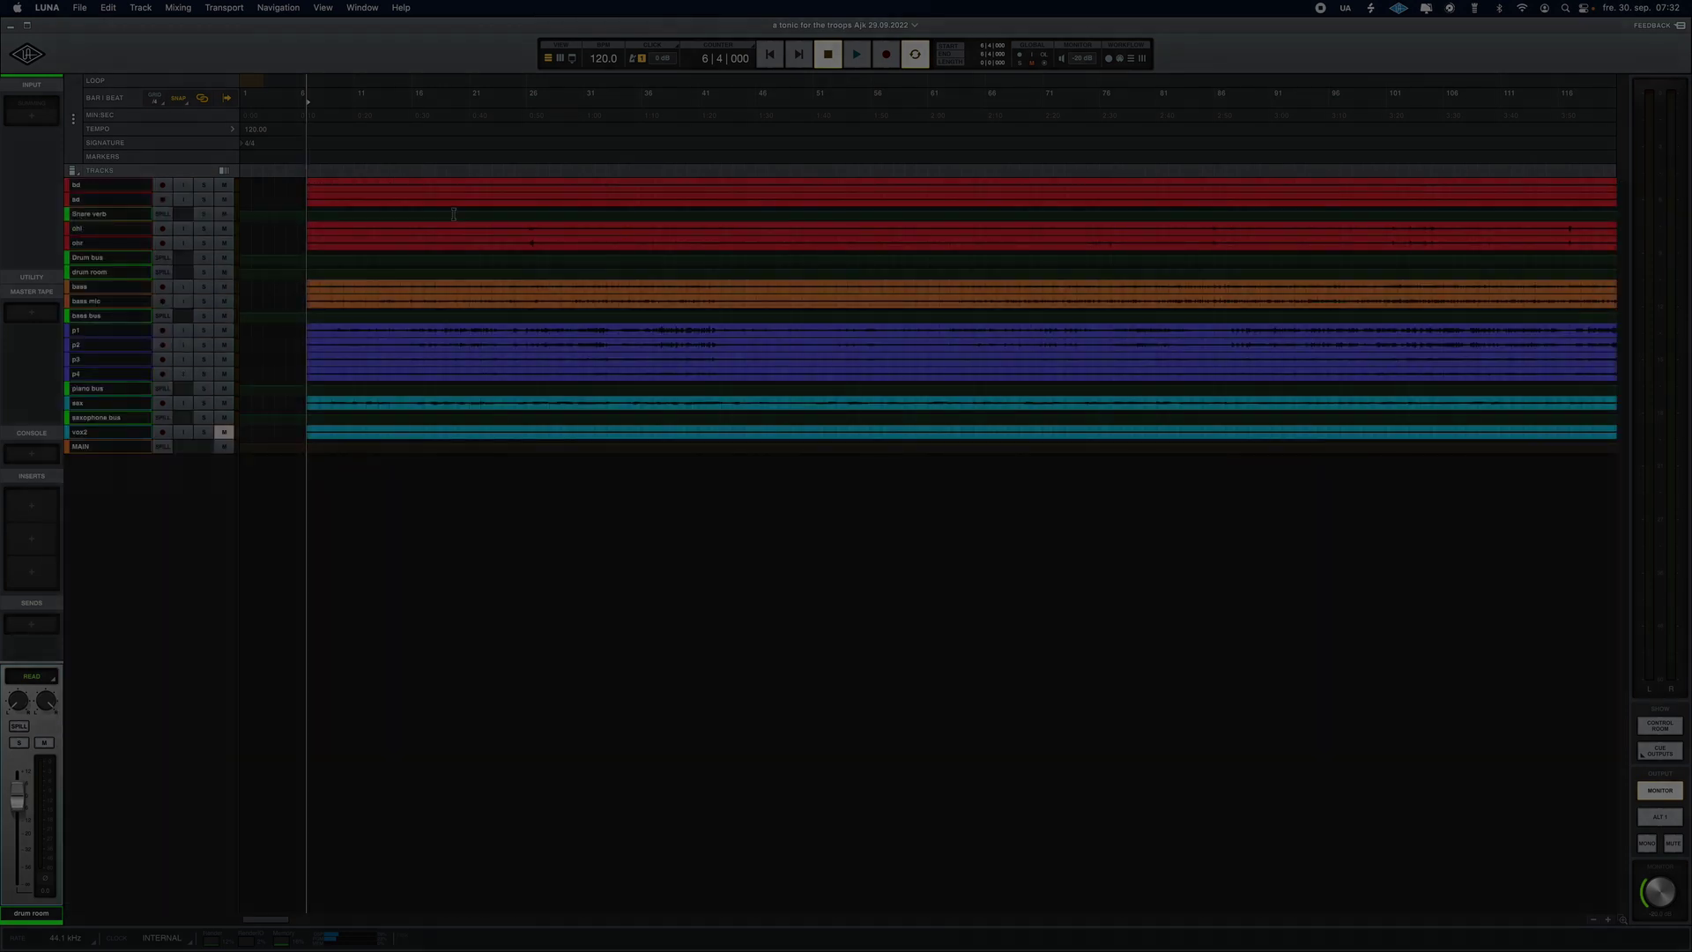
key("super+minus")
key("super+minus")
key("super+minus")
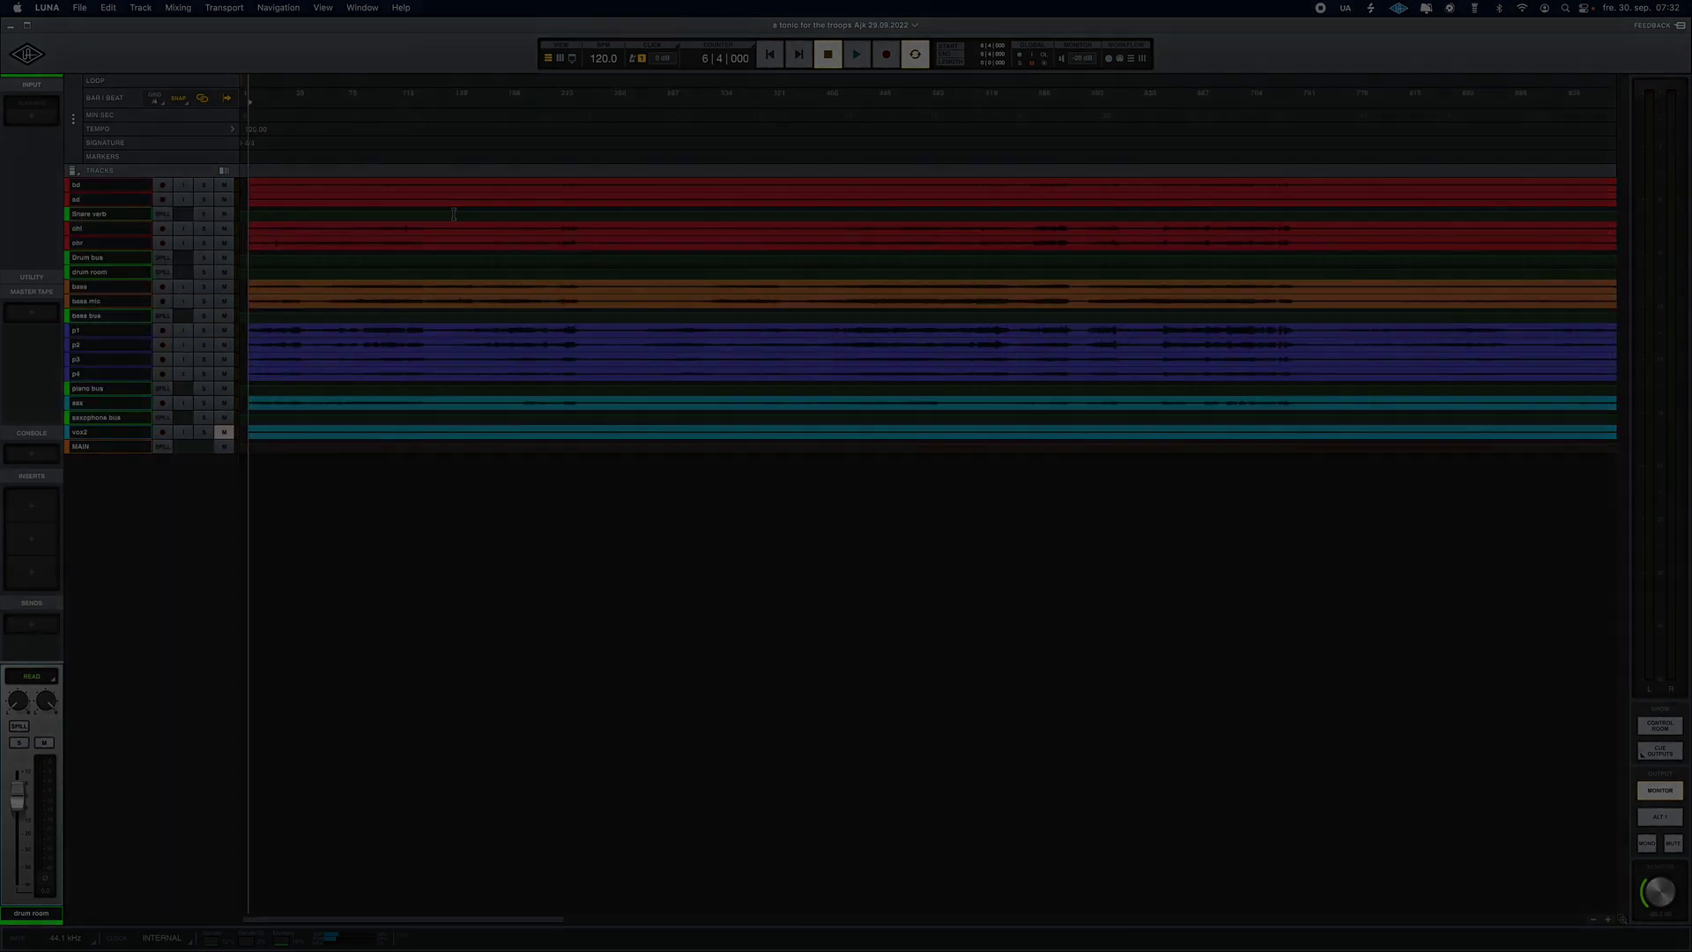
key("super+minus")
key("super+minus")
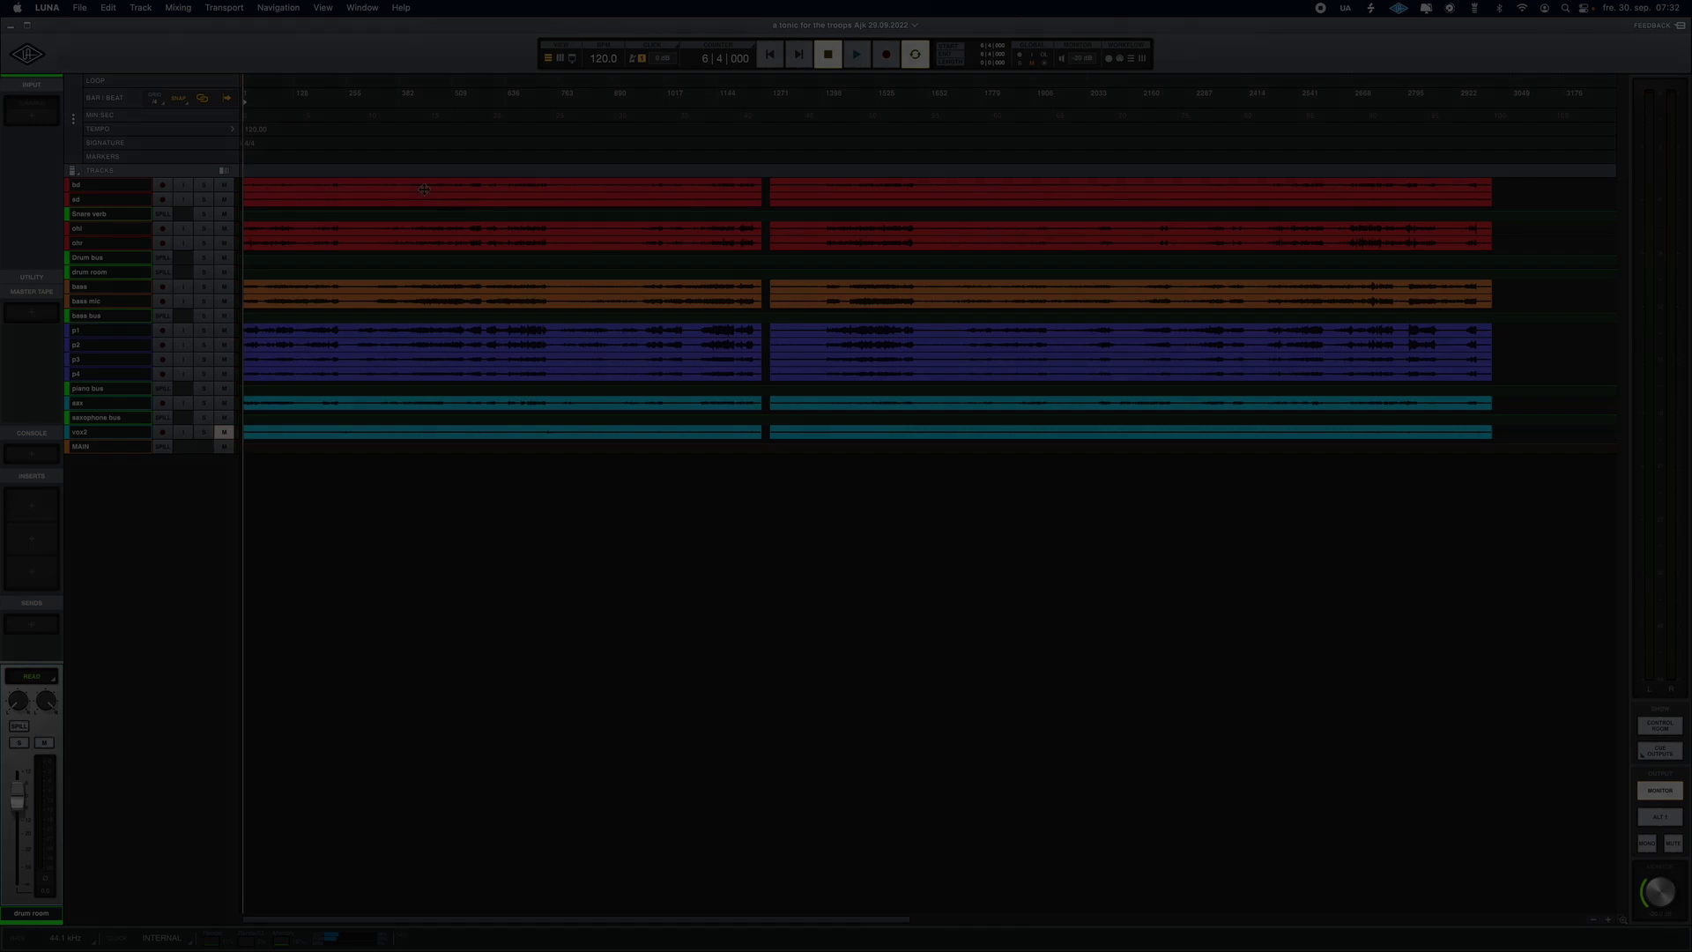